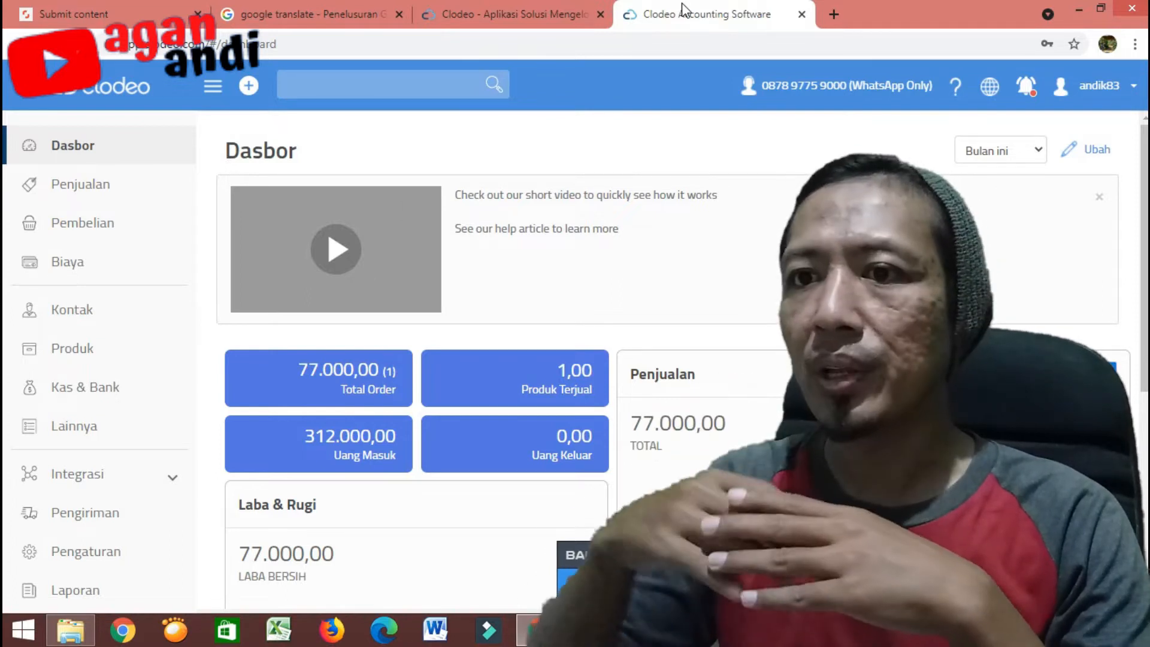
click(555, 9)
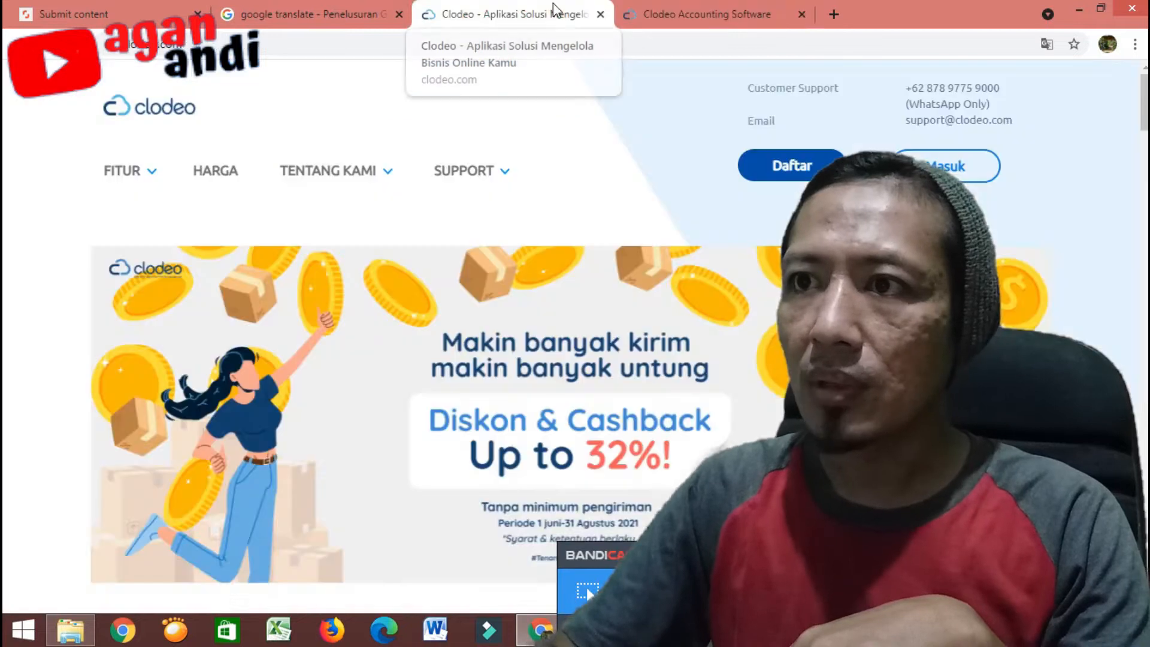
click(679, 8)
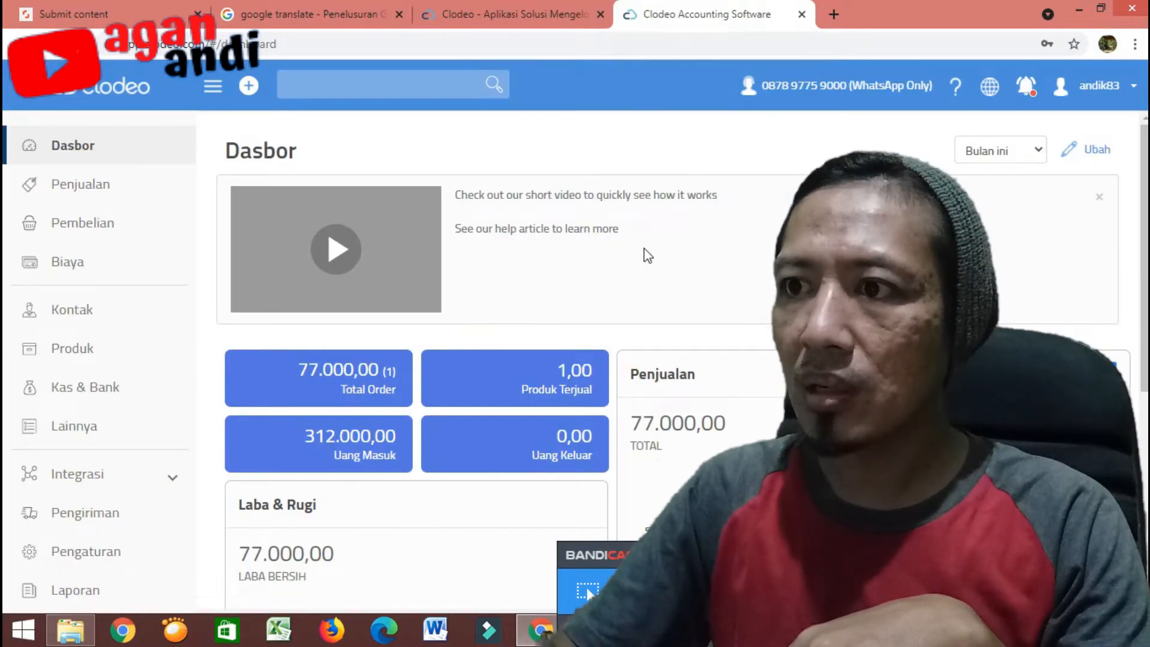
scroll(643, 216, down, 1)
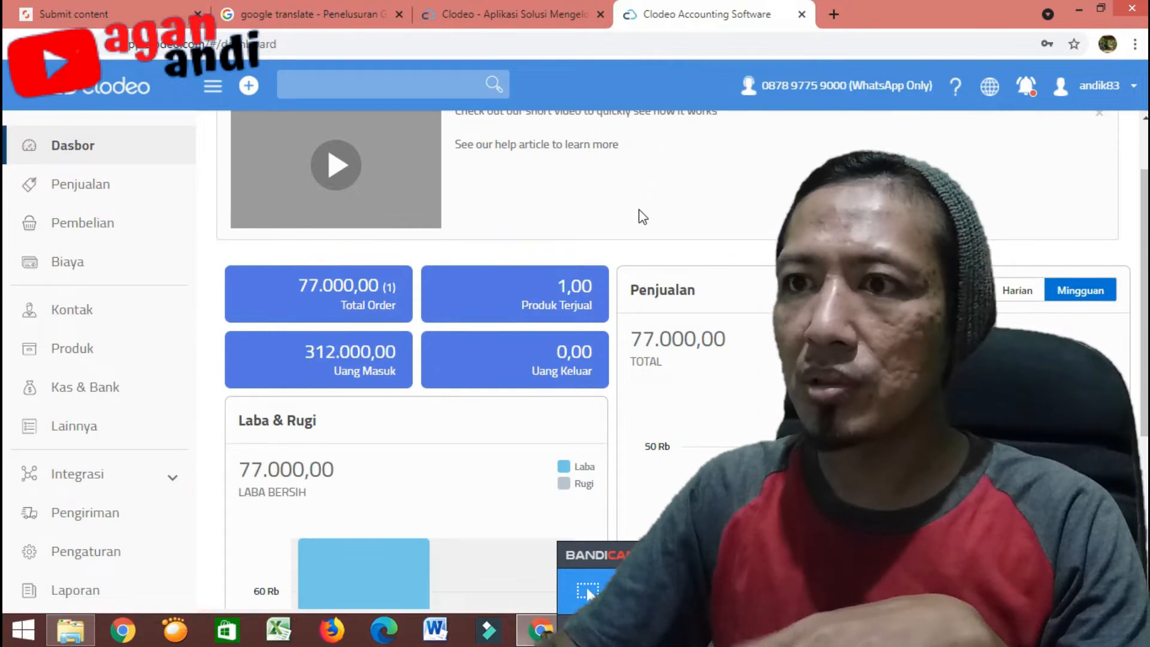
Step: Open the COD JNE feature page on the Clodeo website and look through its cash-on-delivery information
click(531, 14)
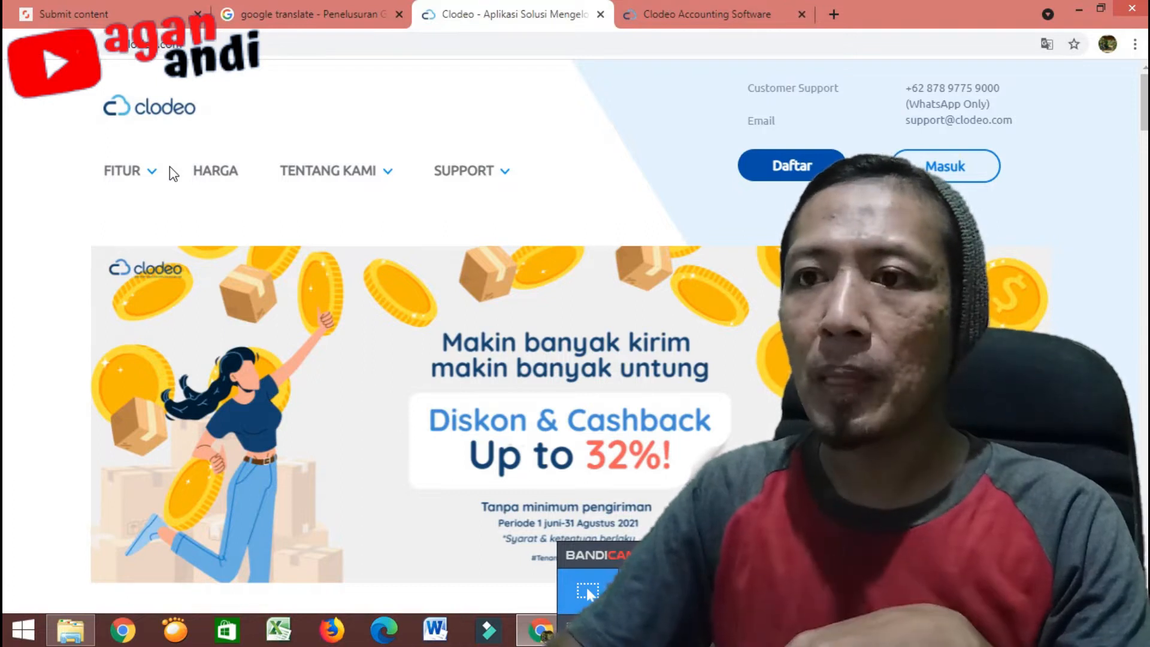
click(165, 175)
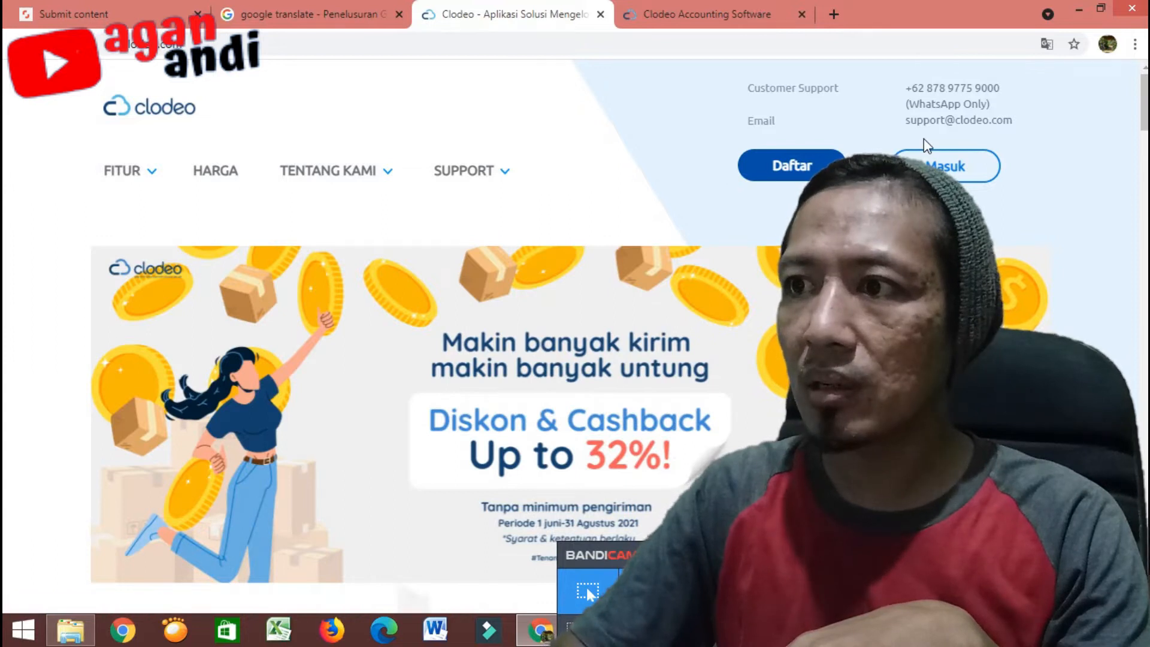
mouse_move(151, 174)
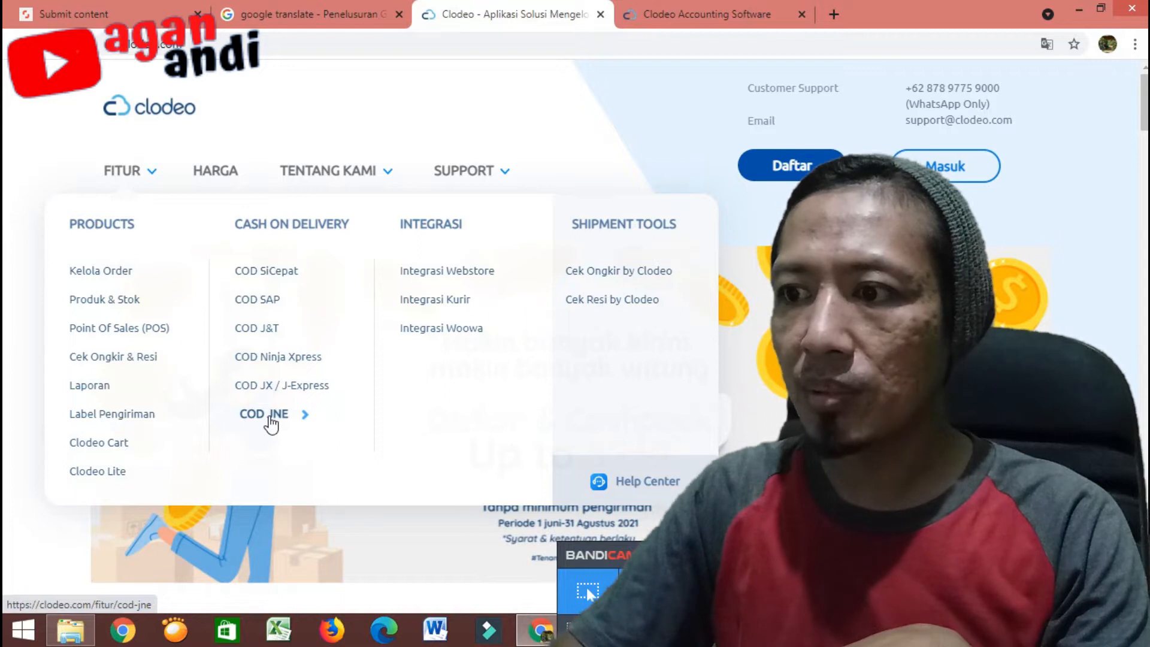
click(271, 420)
scroll(440, 363, down, 3)
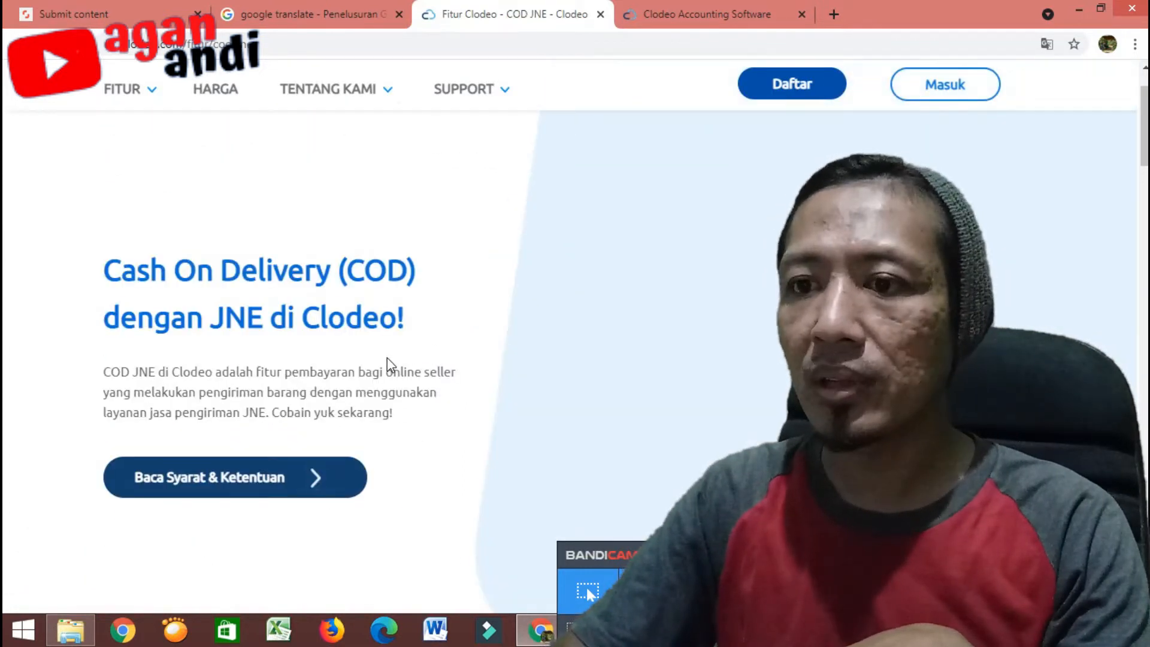
scroll(389, 364, down, 3)
scroll(390, 365, down, 5)
scroll(390, 365, down, 3)
scroll(388, 362, up, 10)
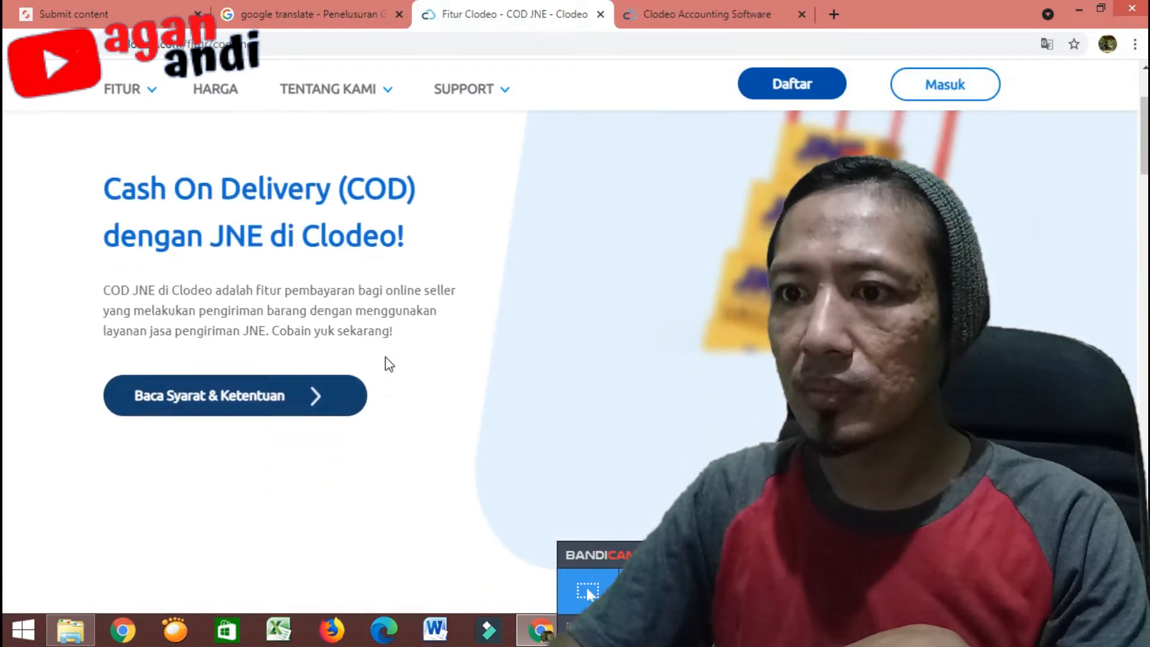
Step: Open the JNE terms and conditions and examine the service comparison, COD fee calculation examples and payout rules
click(284, 405)
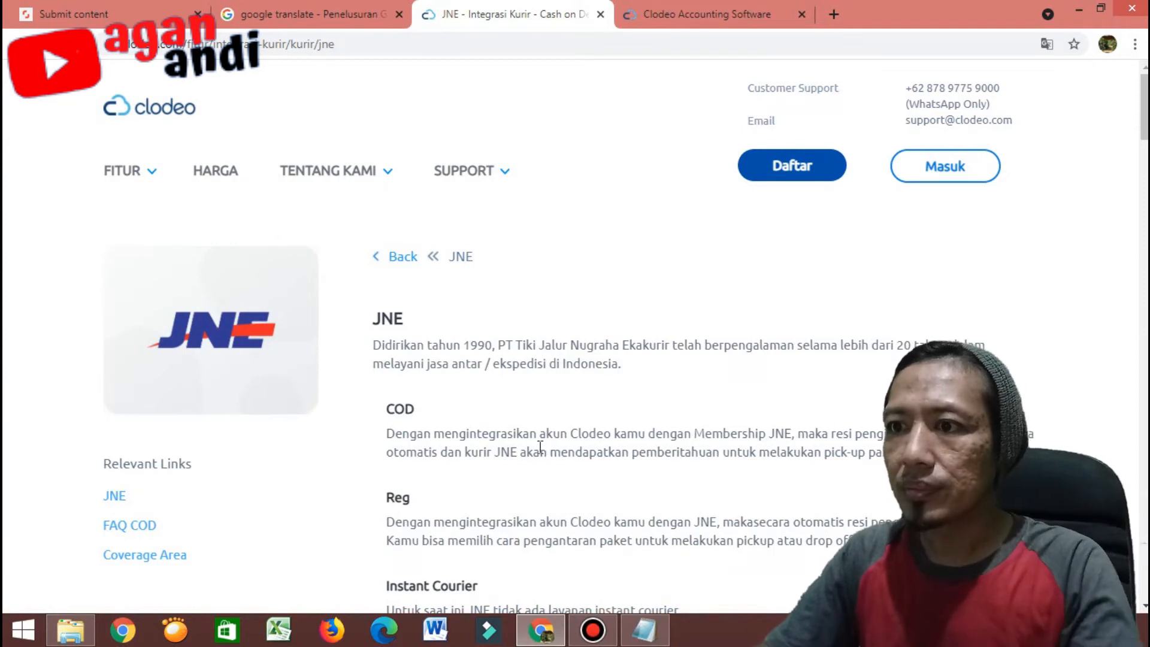
scroll(563, 453, down, 1)
scroll(563, 453, down, 7)
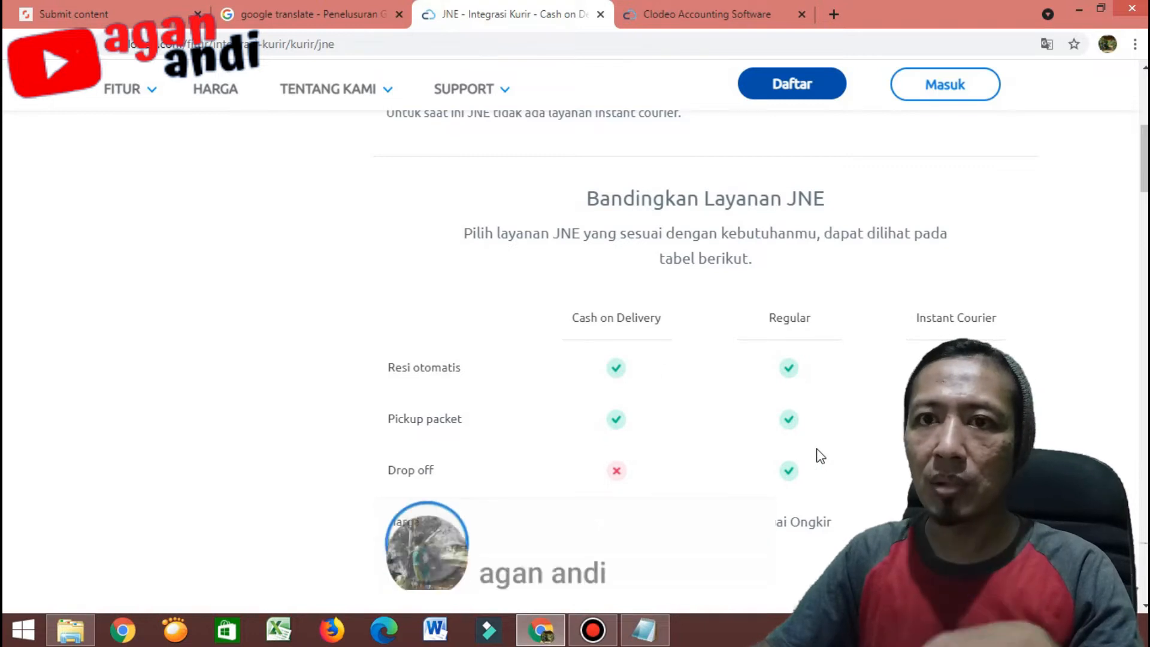
scroll(820, 456, down, 3)
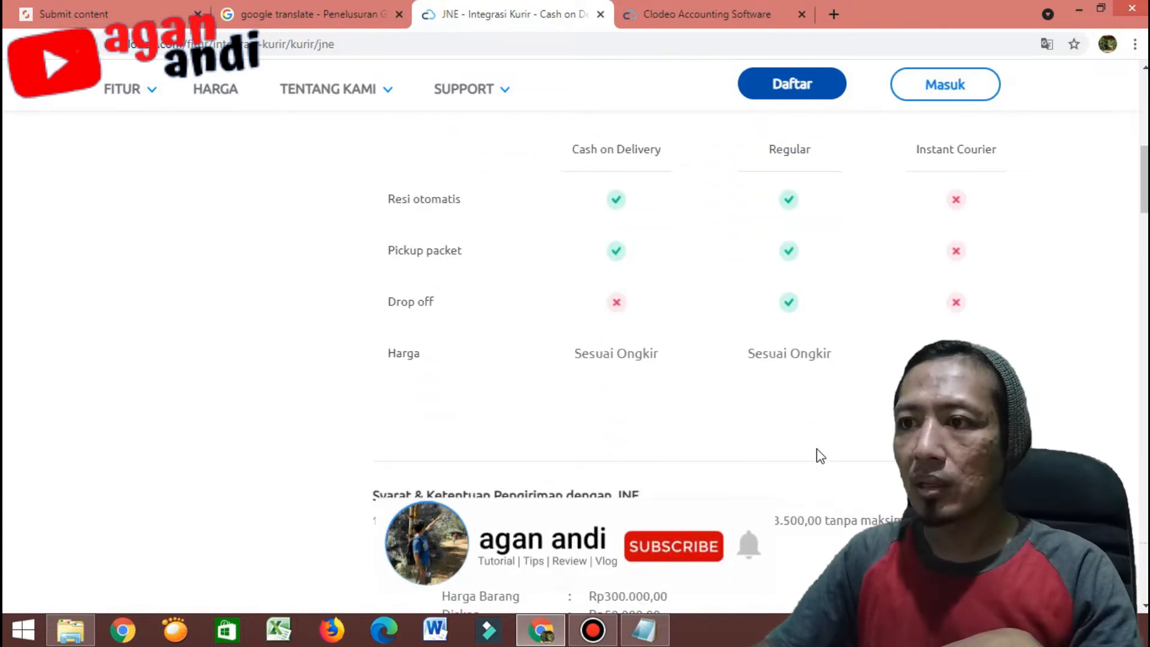
scroll(821, 456, down, 4)
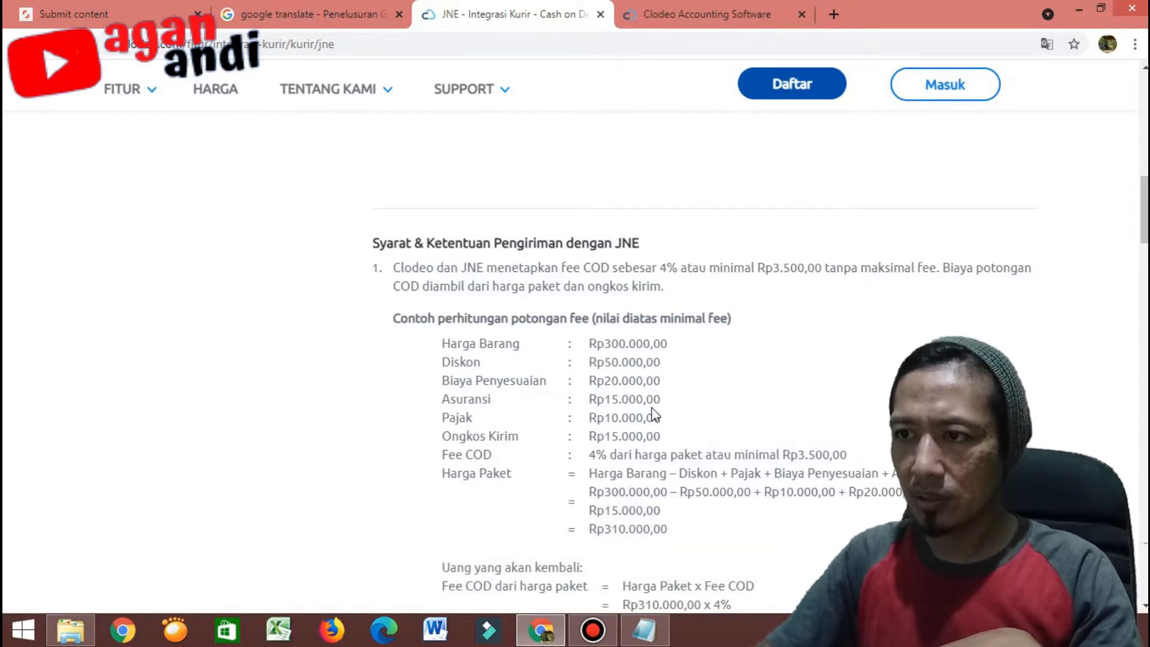
scroll(654, 413, down, 1)
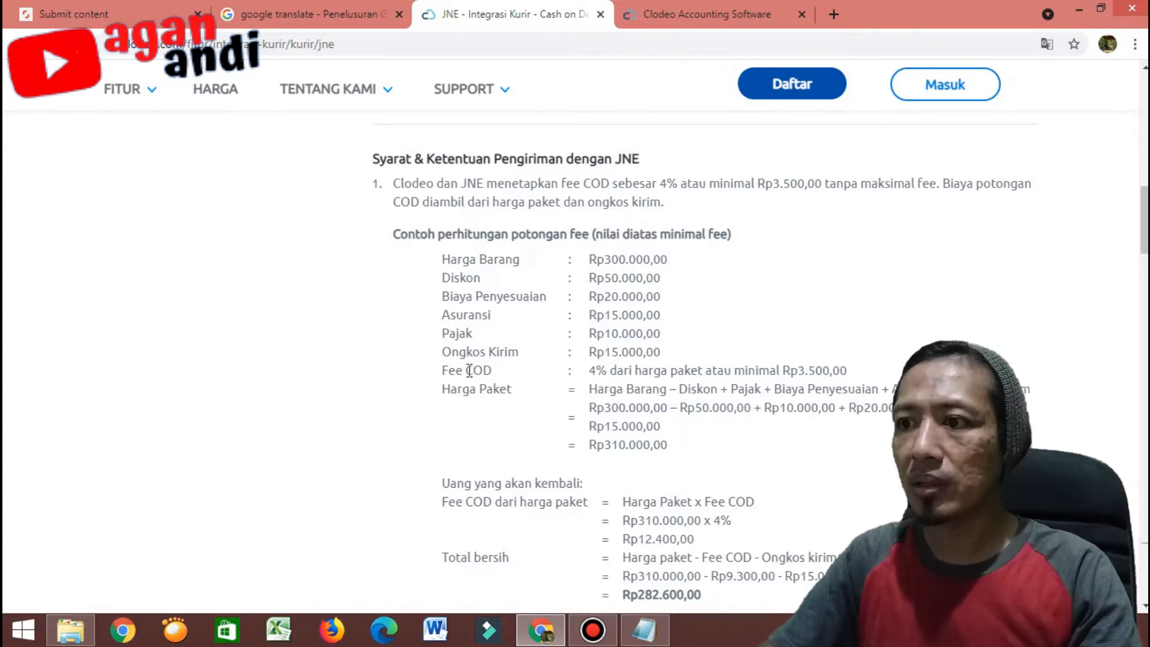
scroll(629, 329, down, 2)
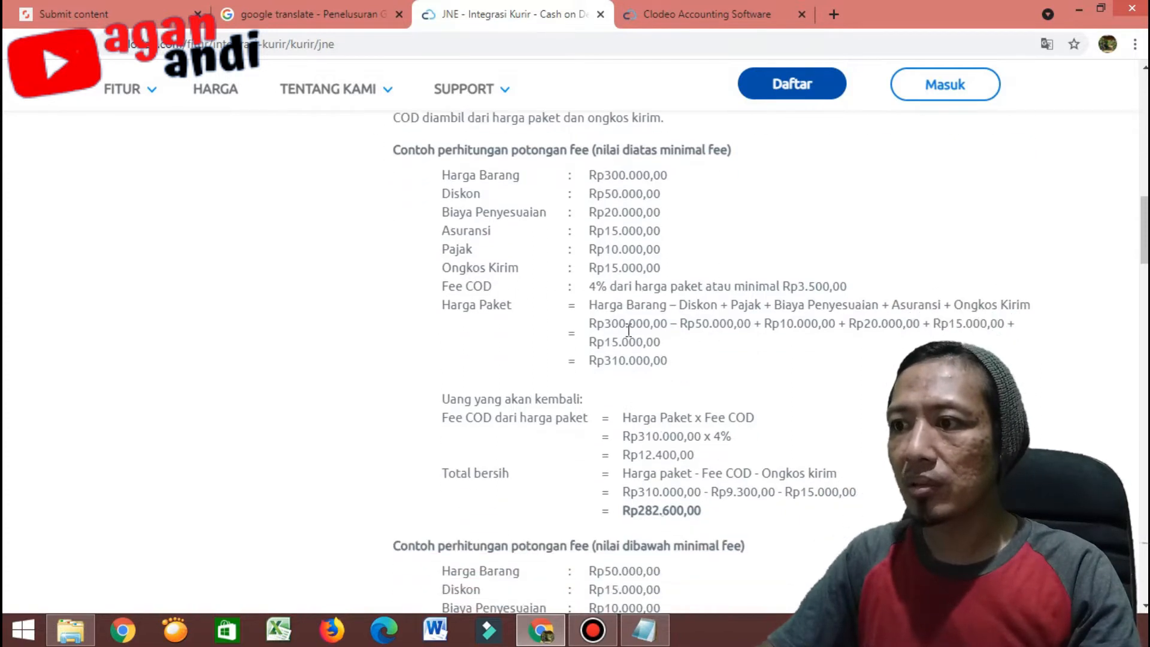
scroll(690, 344, down, 5)
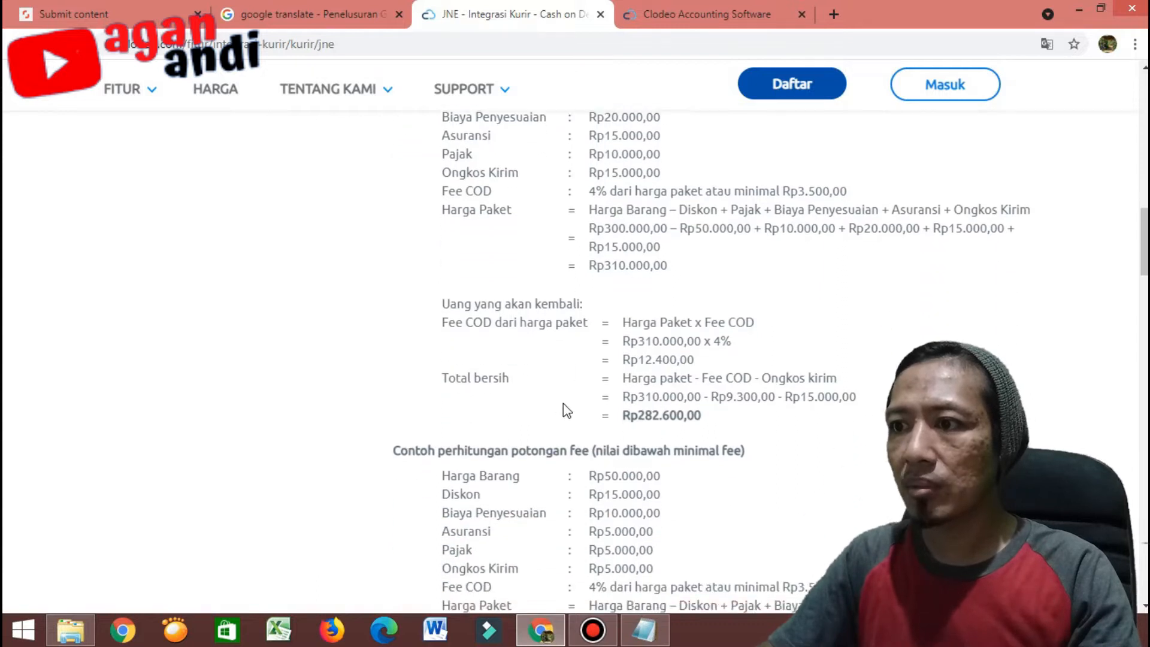
scroll(660, 351, down, 10)
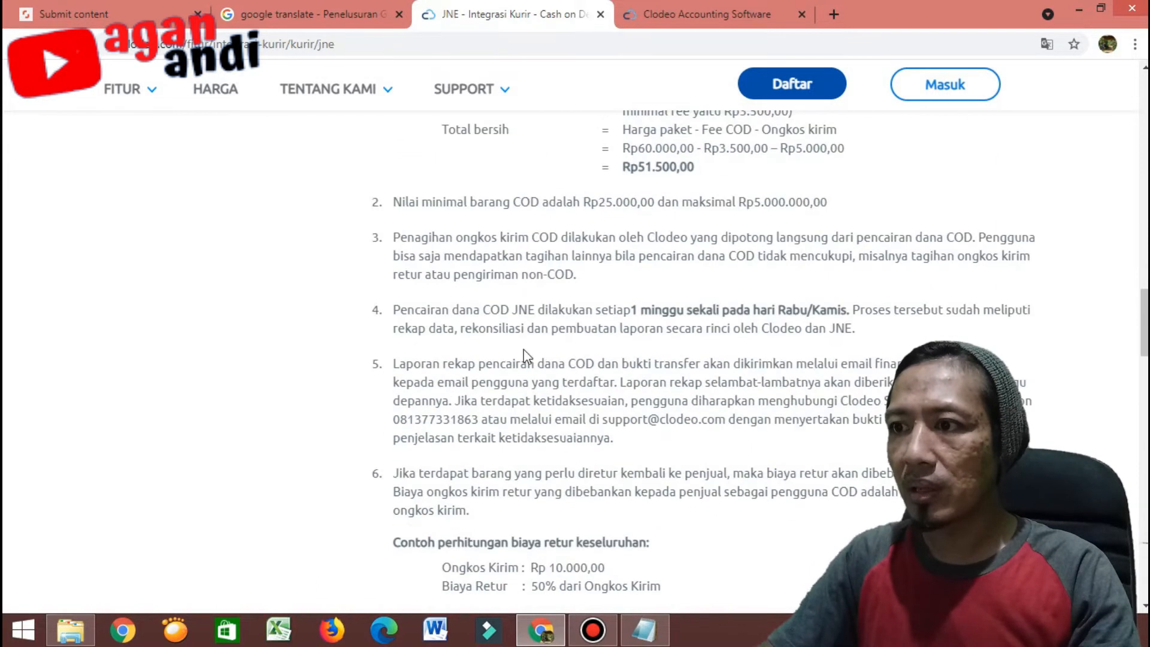
scroll(556, 365, up, 7)
scroll(556, 384, up, 15)
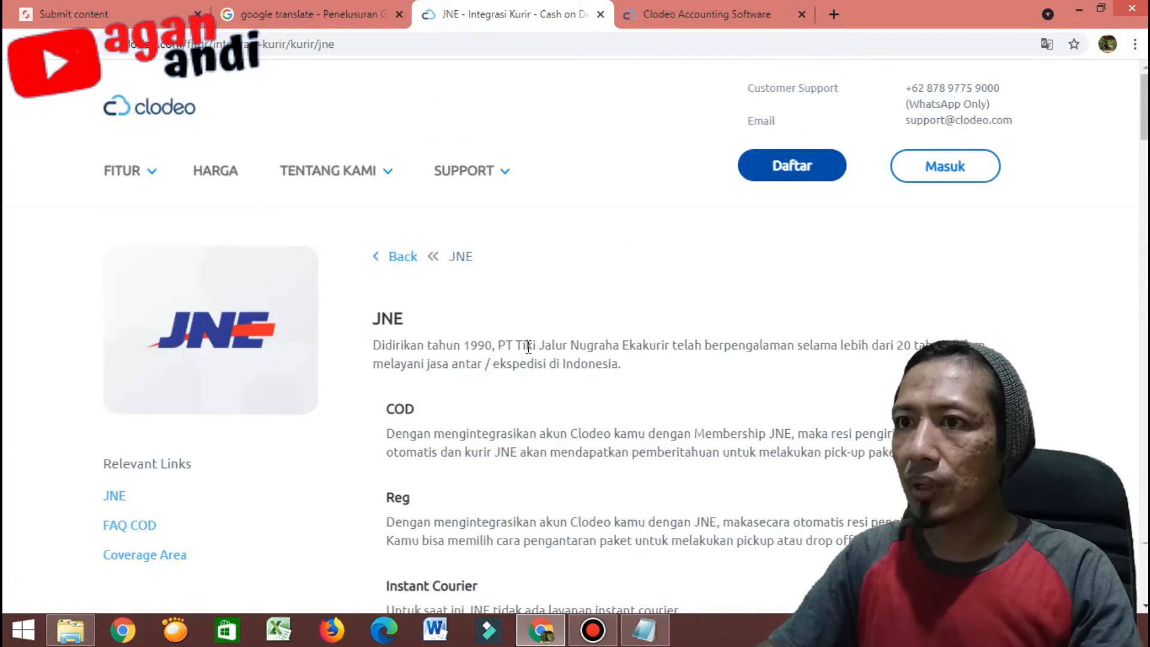
Step: Return to the Clodeo Accounting Software dashboard and create a new sales order under Penjualan
click(681, 8)
scroll(704, 320, up, 2)
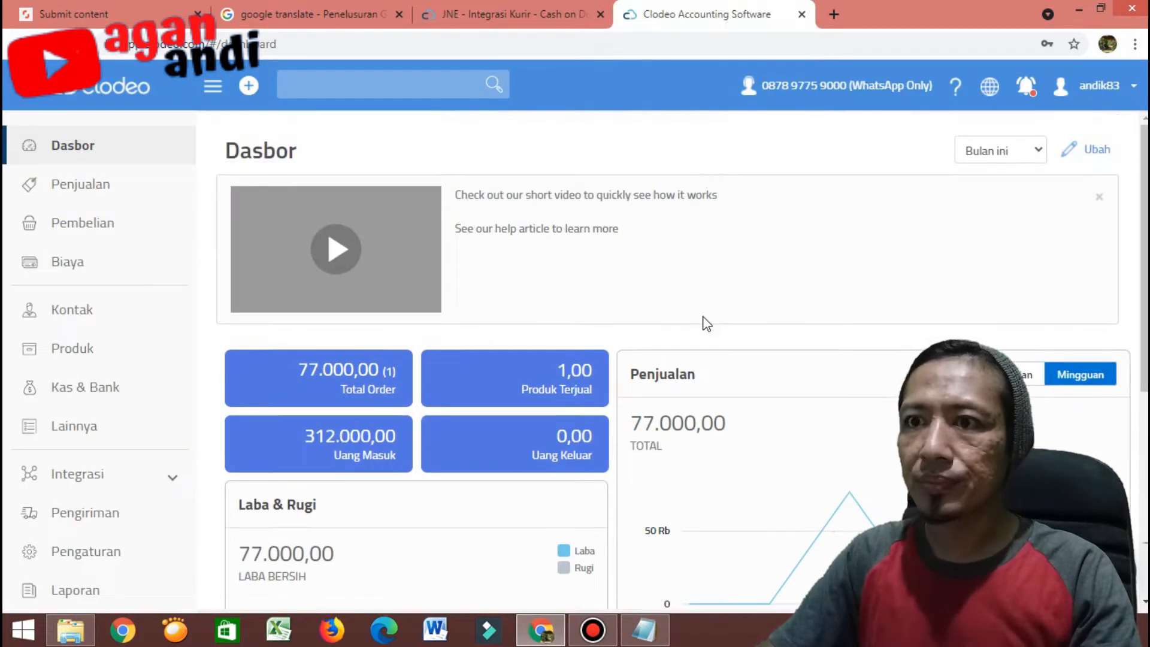
scroll(752, 200, down, 3)
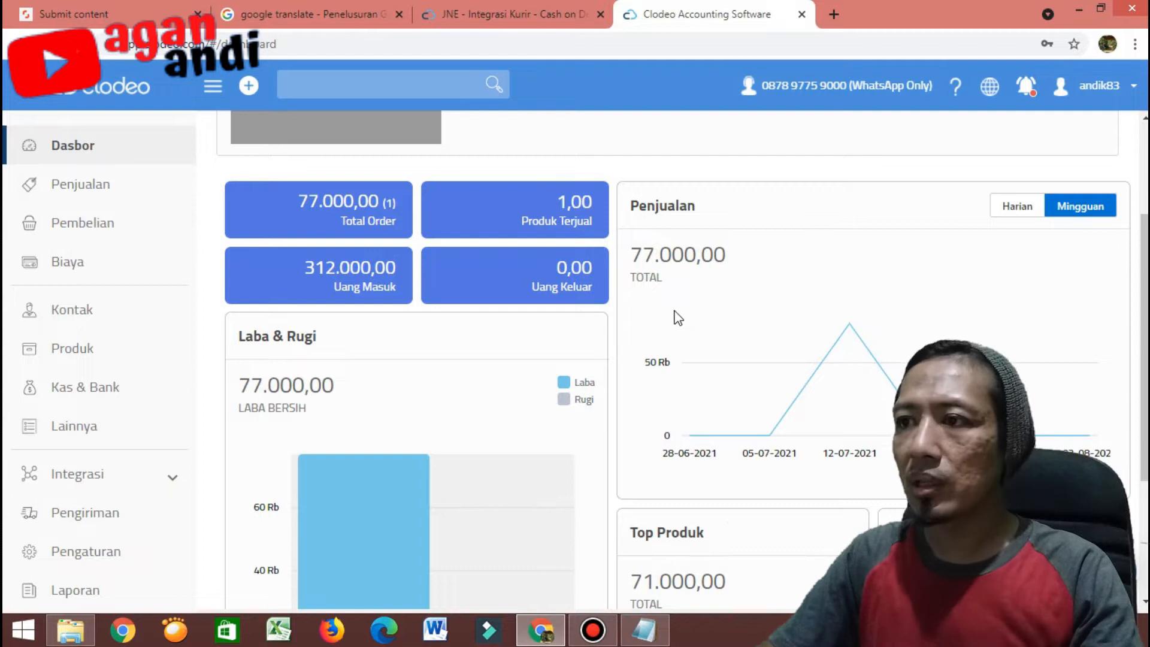
scroll(675, 316, up, 3)
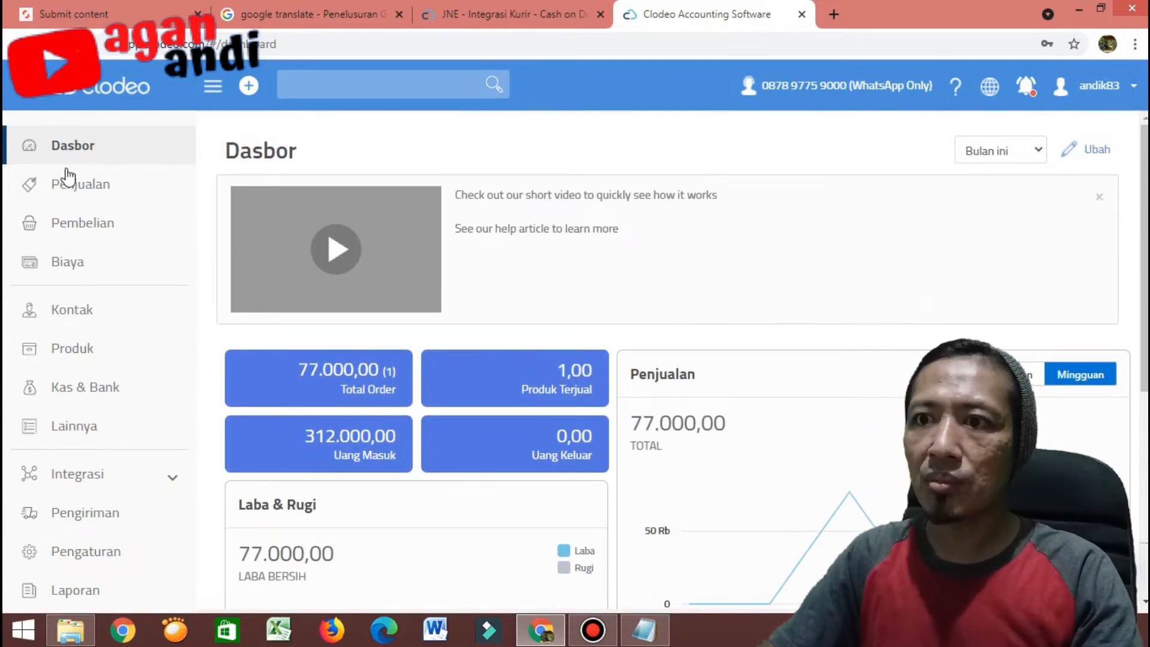
click(102, 186)
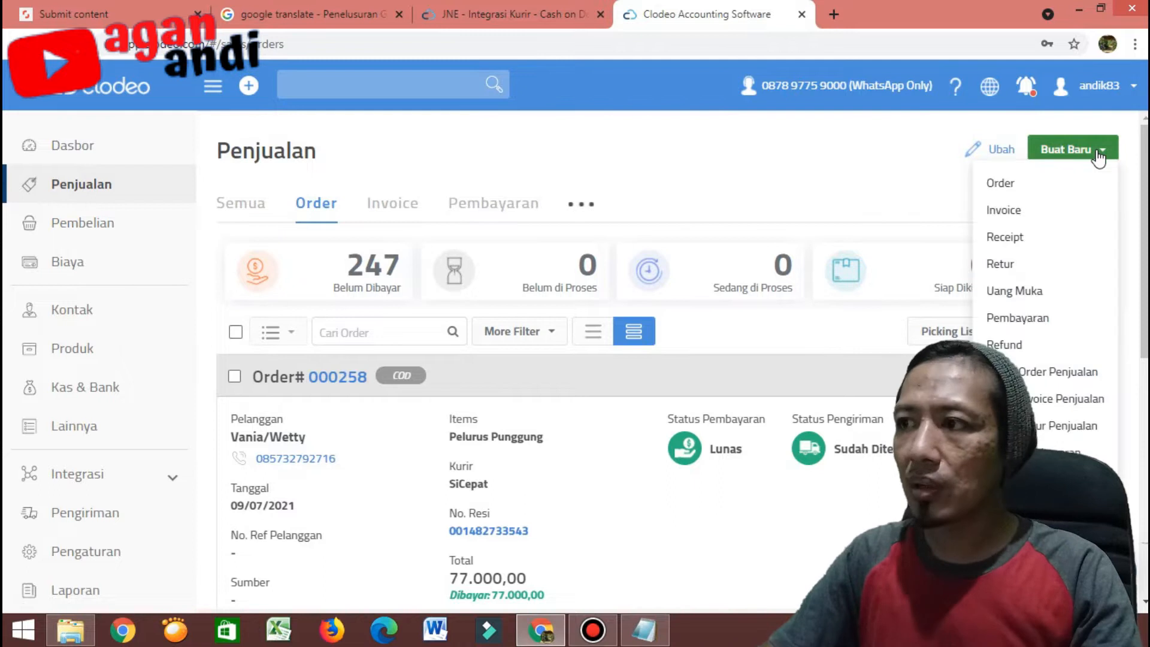
click(1062, 183)
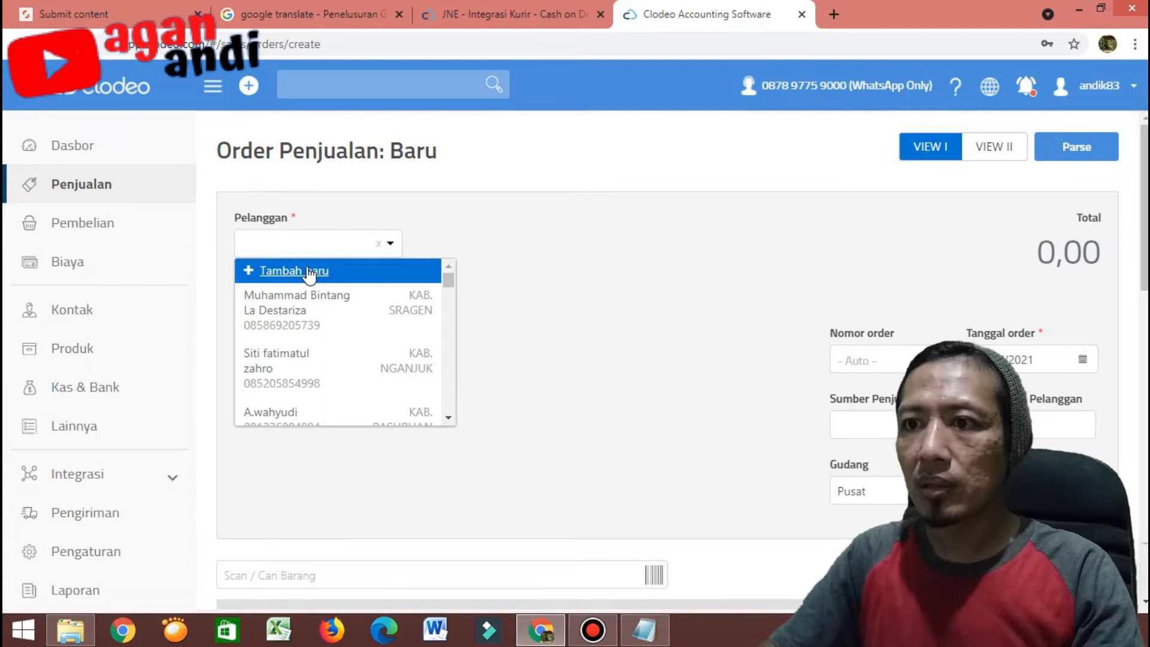
Step: Look through the existing customers for the order, and open the form for adding a new customer
scroll(321, 342, down, 5)
scroll(299, 340, down, 3)
scroll(338, 321, up, 3)
scroll(338, 322, up, 5)
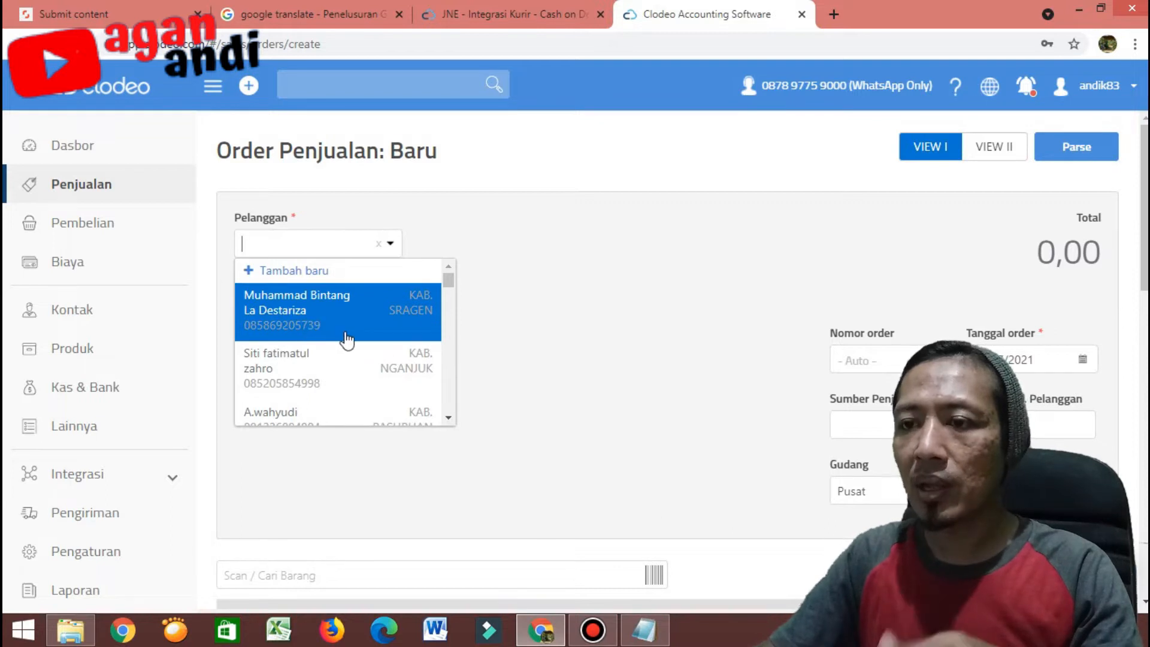
click(310, 274)
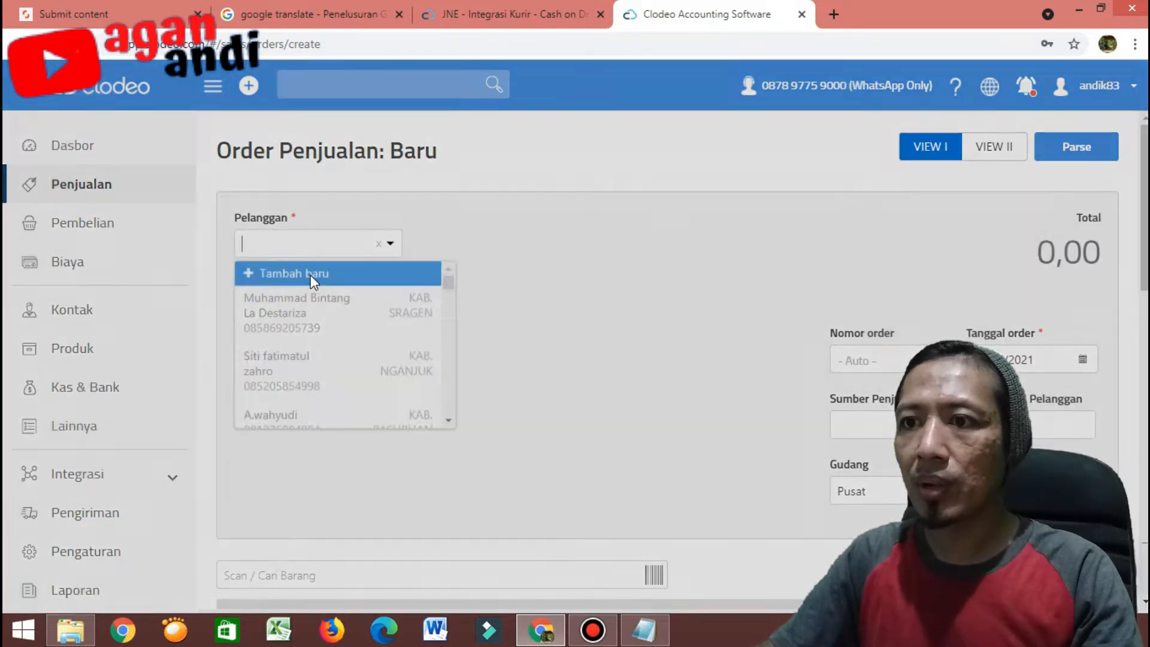
Step: Fill in the new customer's name and phone number from the saved suggestions
click(466, 208)
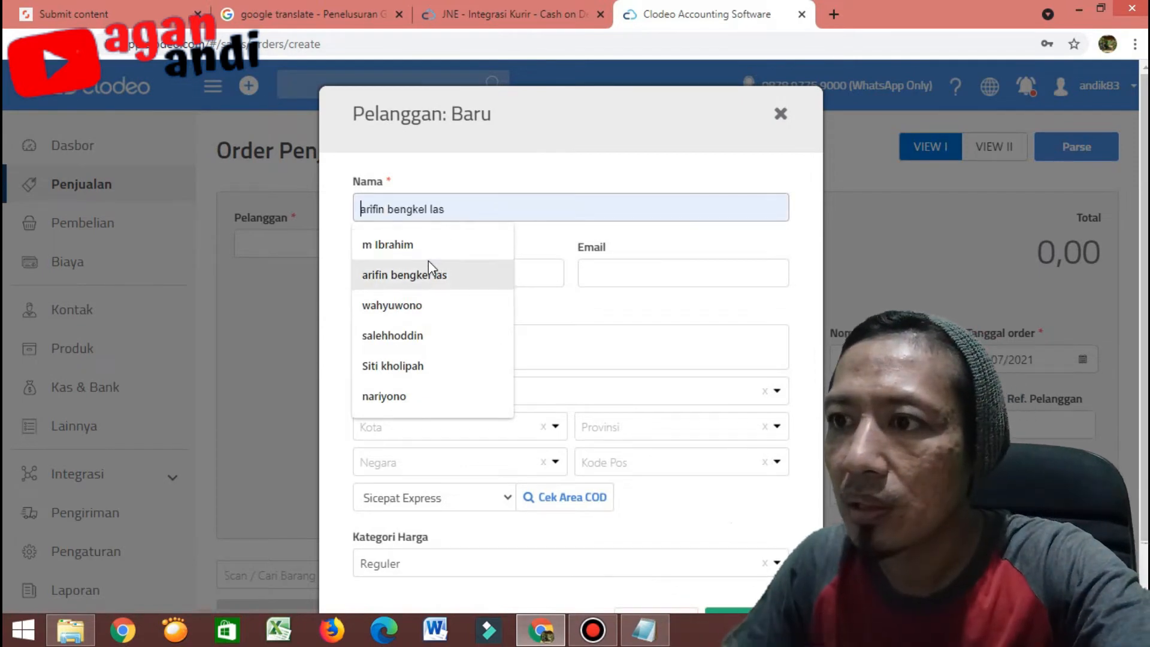
click(424, 246)
click(470, 272)
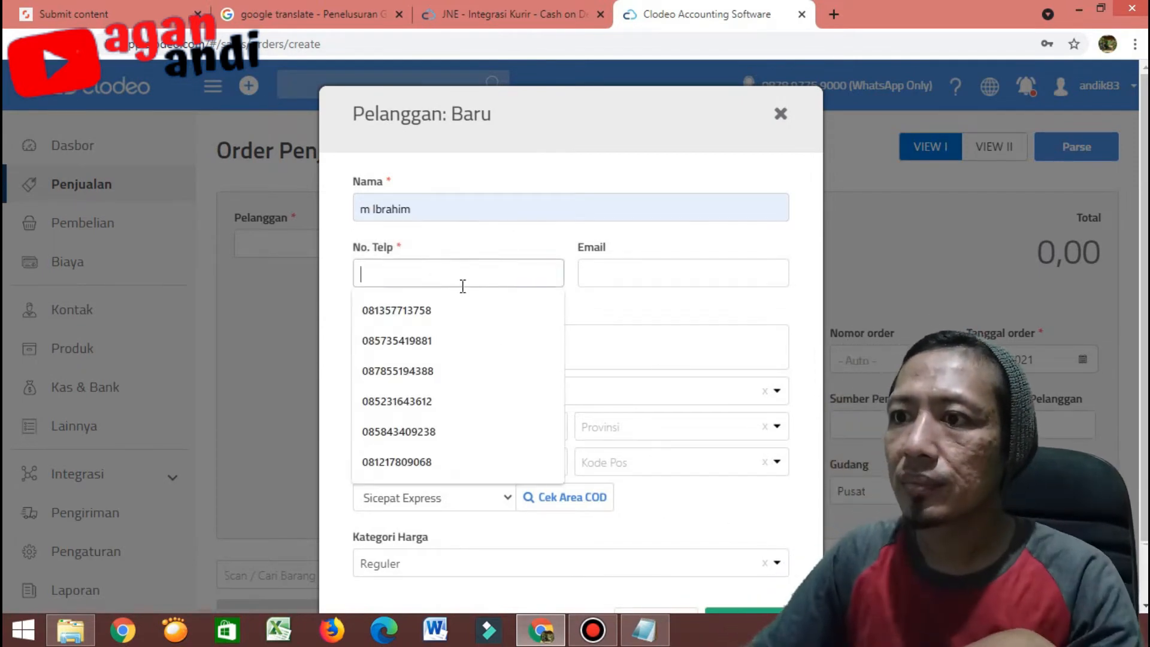
click(464, 313)
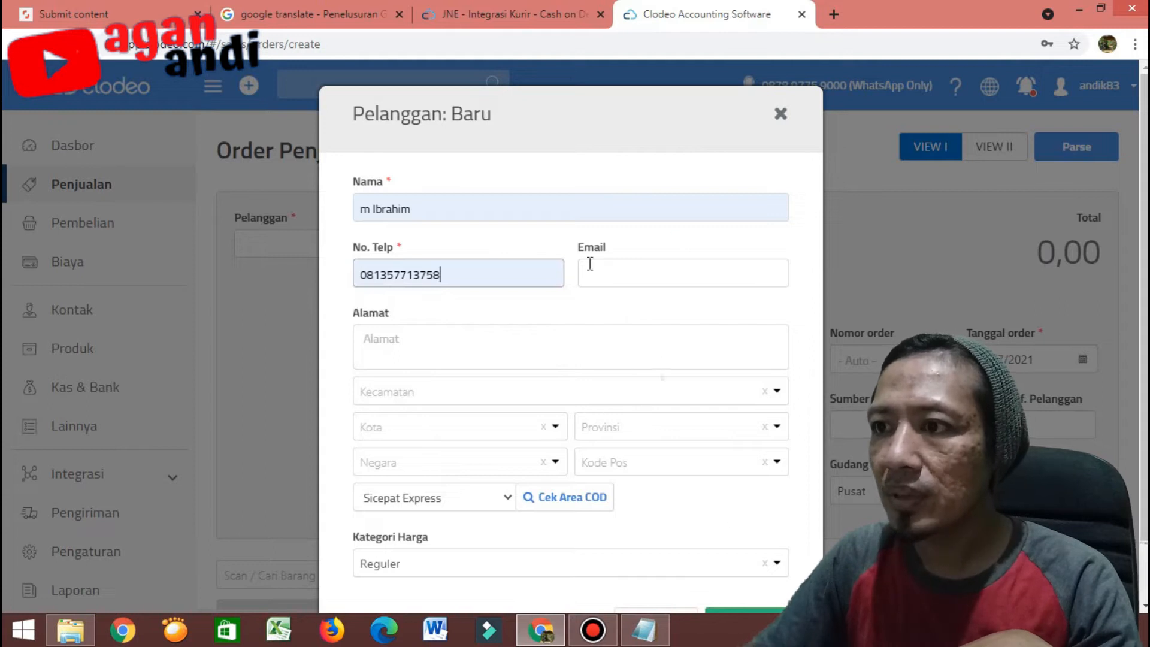
Step: Enter the village line of the customer's address in the Alamat field
click(483, 349)
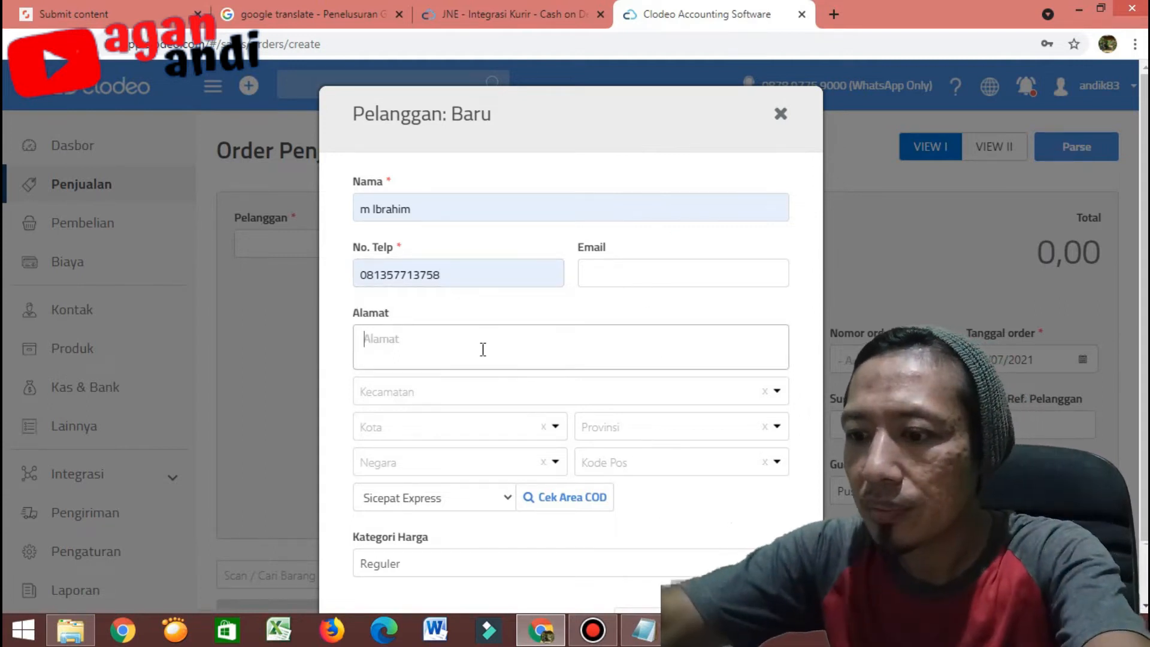
text(desa ke)
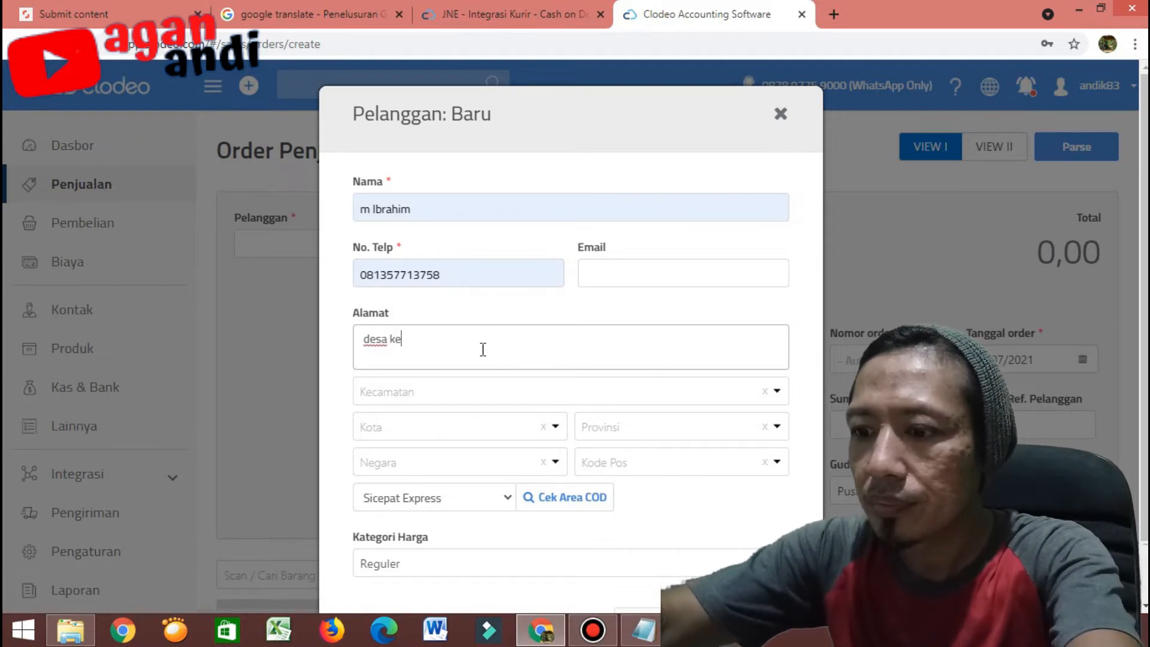
text(bonte,)
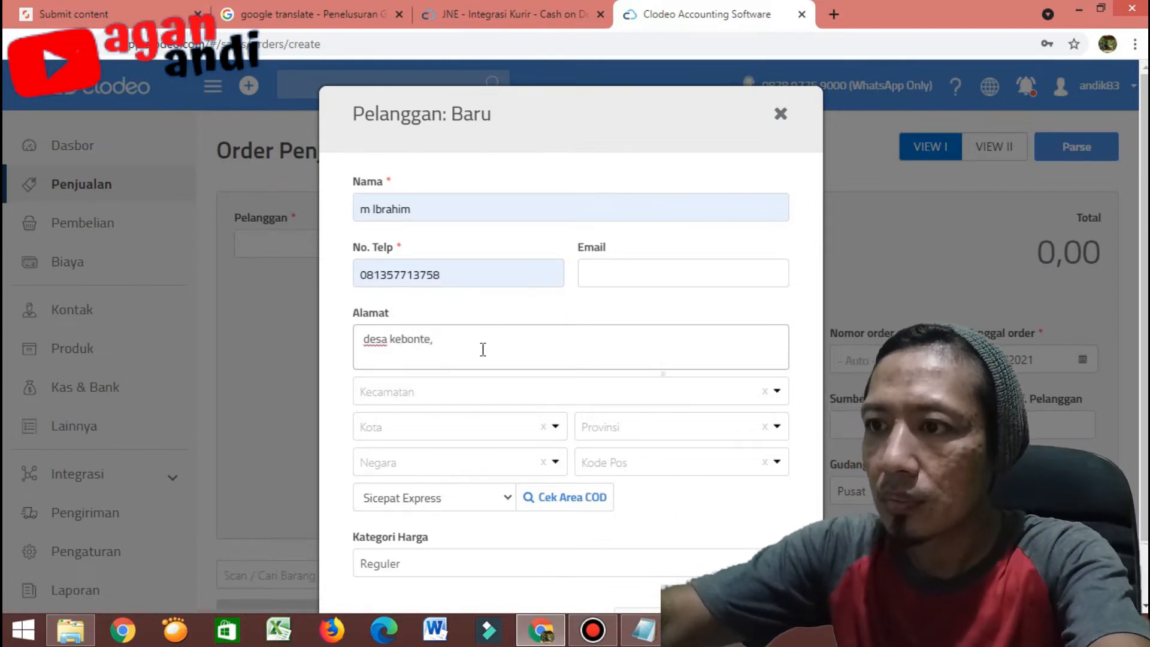
key(BackSpace)
text(mu)
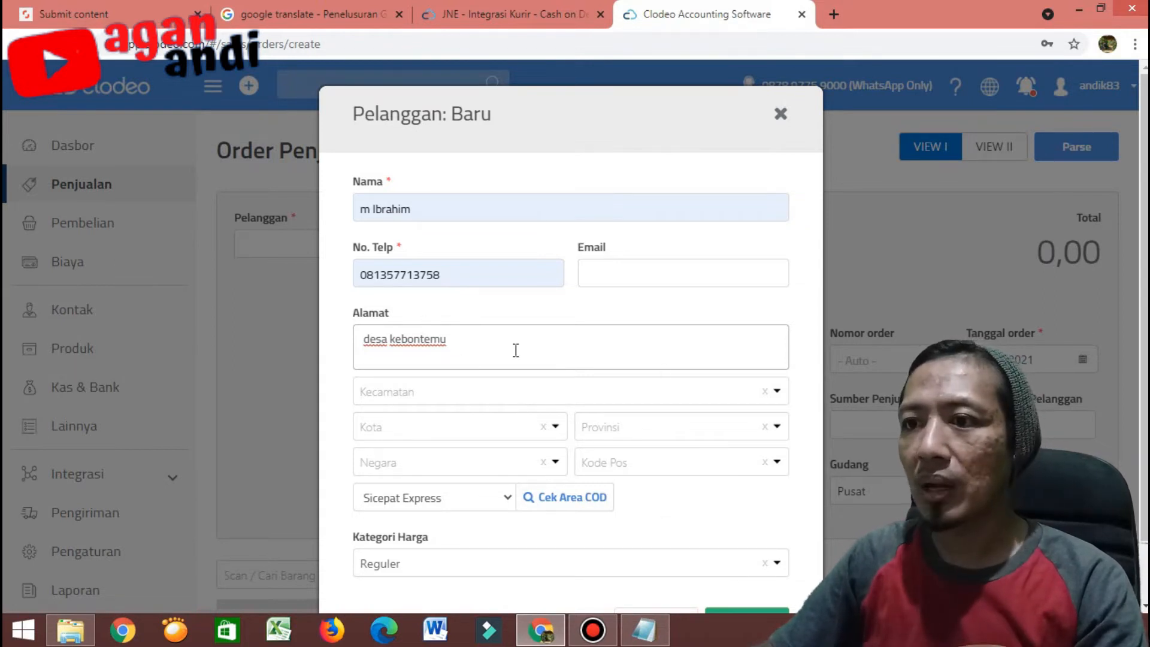
Step: Search for the customer's district in Kecamatan and select it to fill in the city, province and country
click(483, 395)
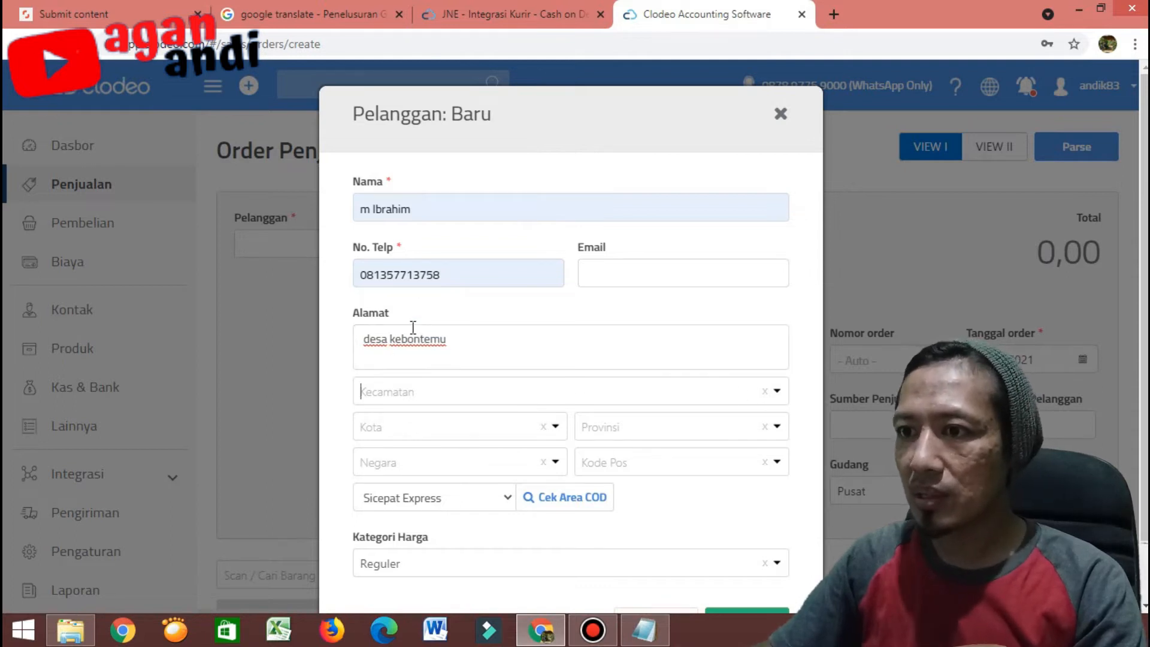
click(777, 392)
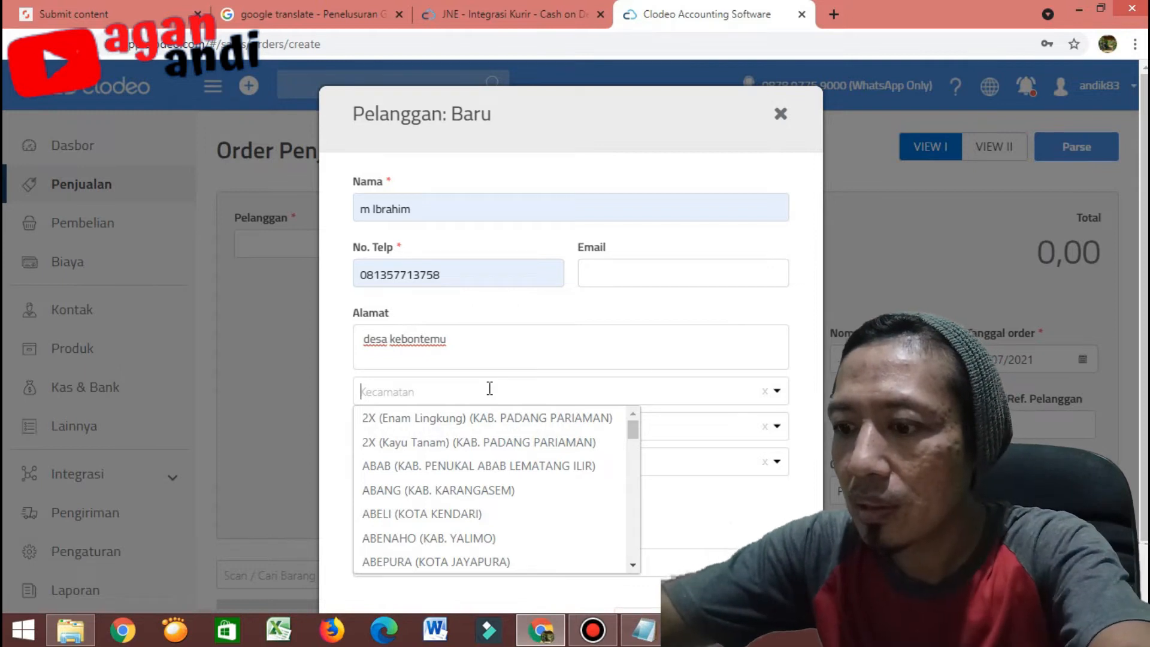
text(peter)
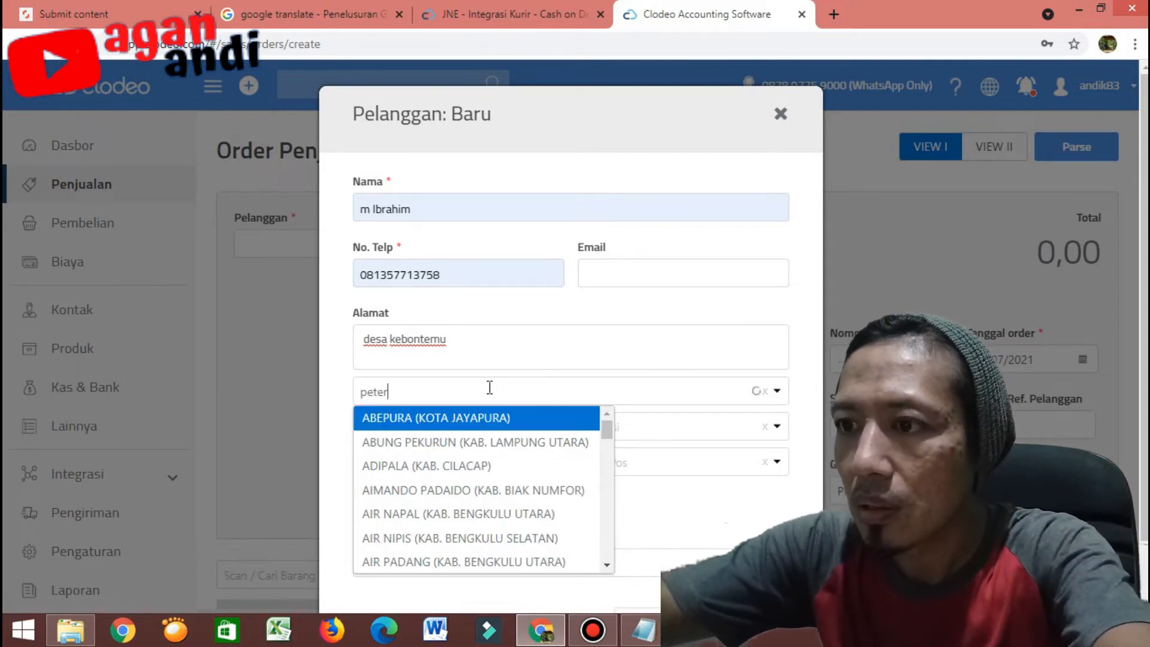
click(474, 412)
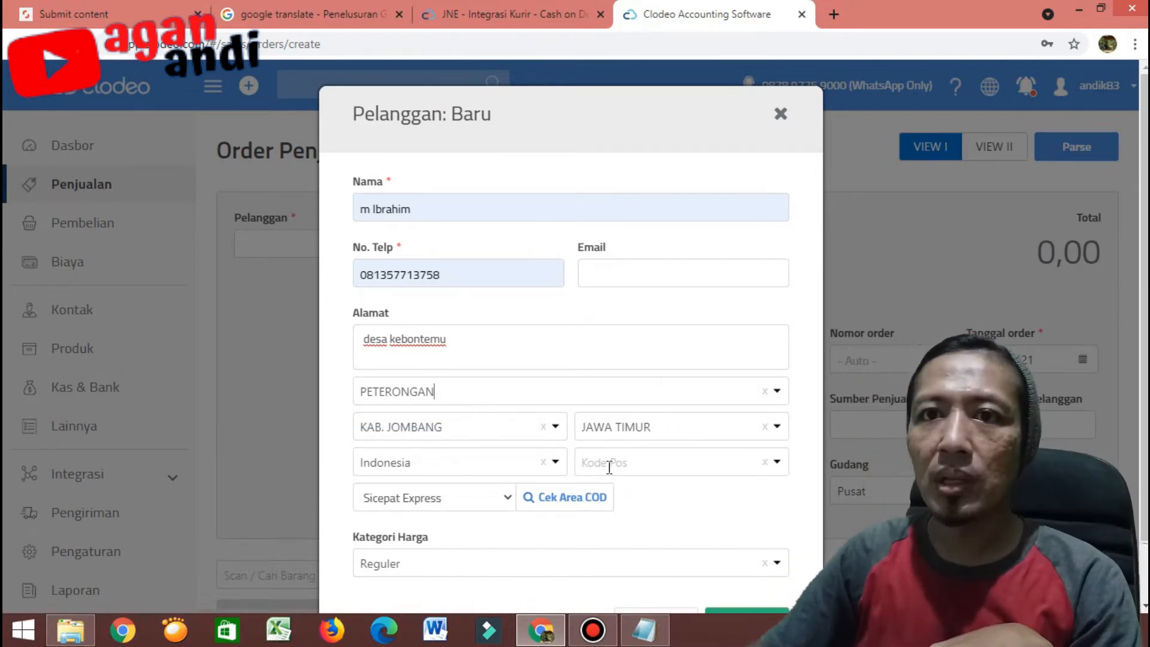
Step: Set the customer's postal code in Kode Pos to the entry that matches the customer's village
click(778, 469)
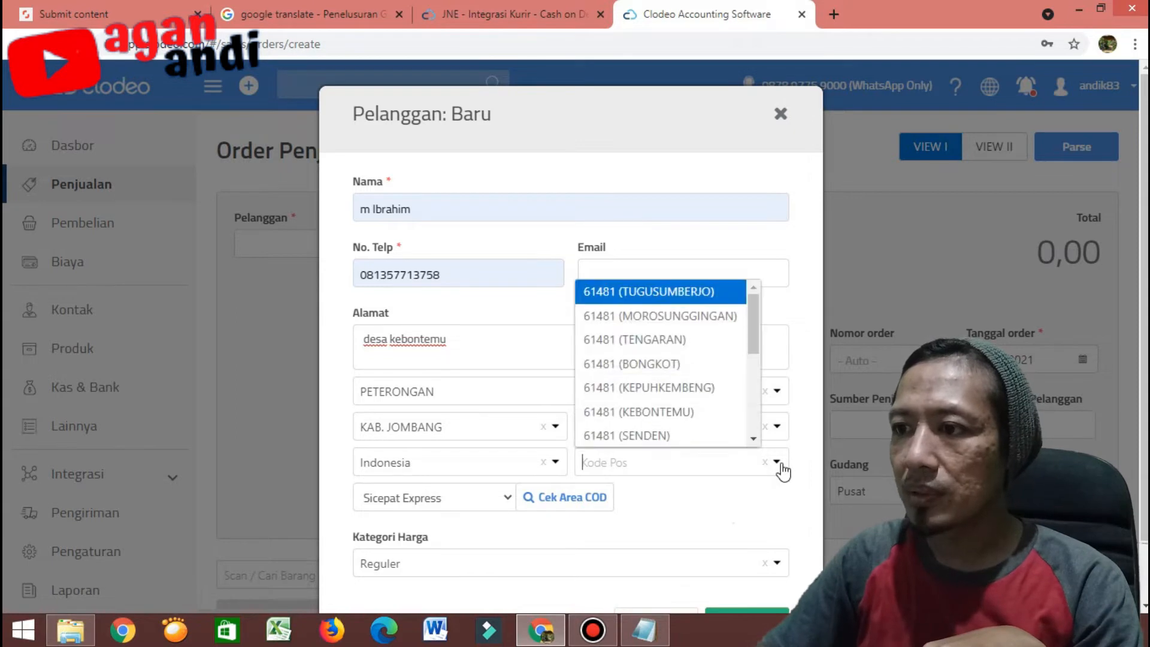
click(692, 412)
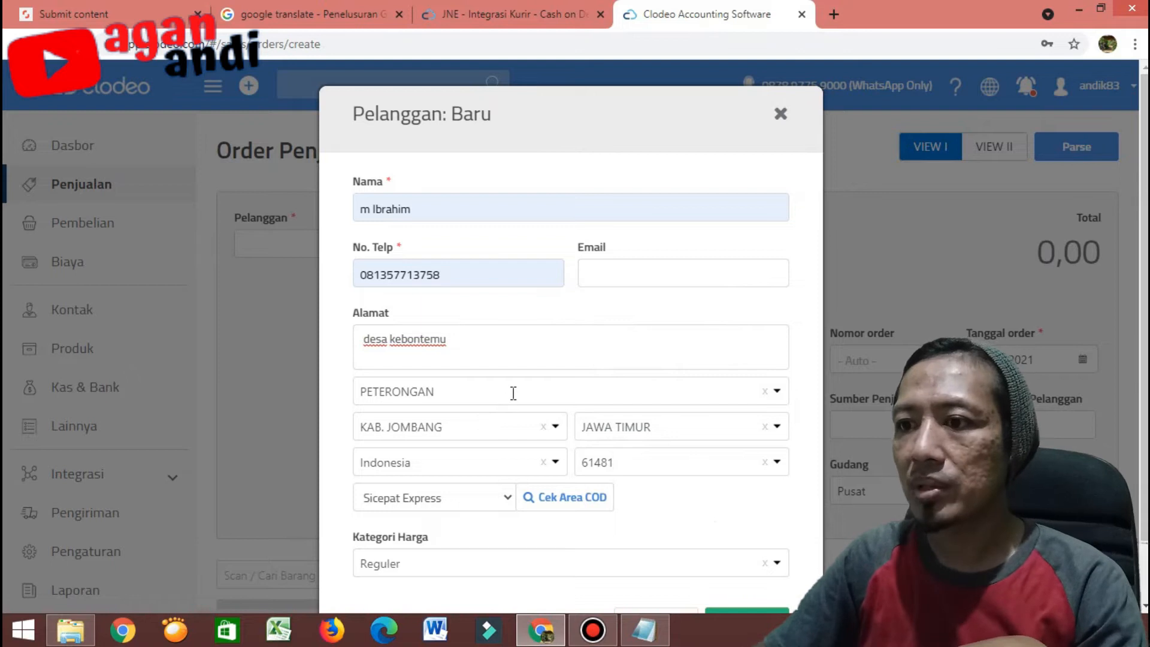
scroll(506, 461, down, 2)
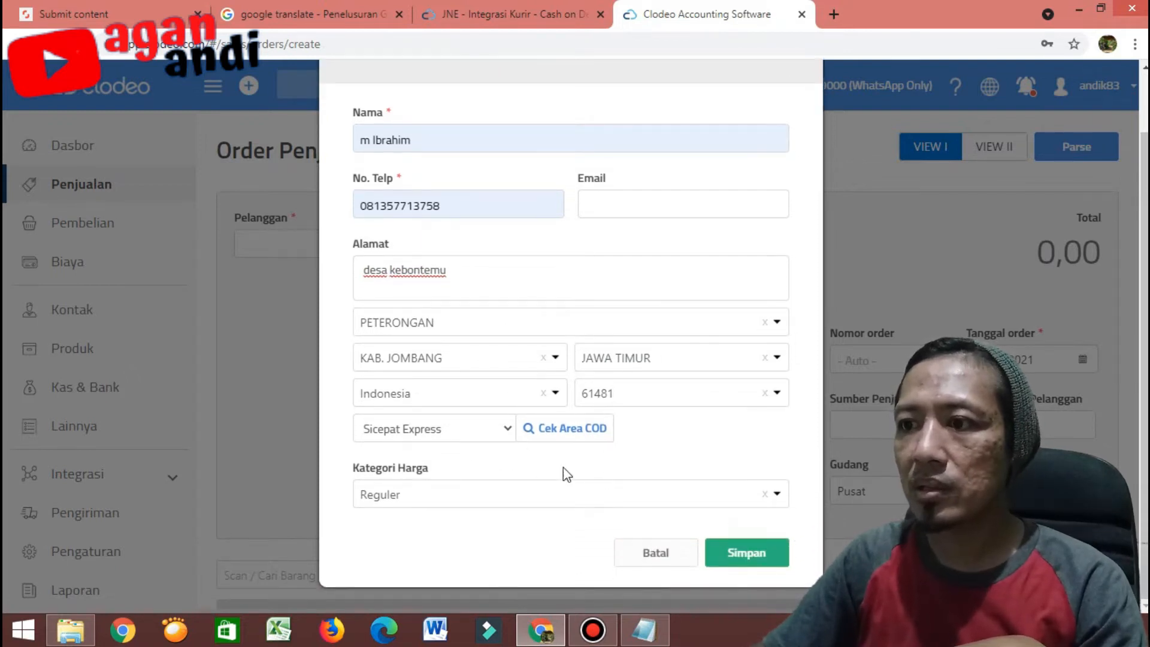
scroll(511, 296, up, 2)
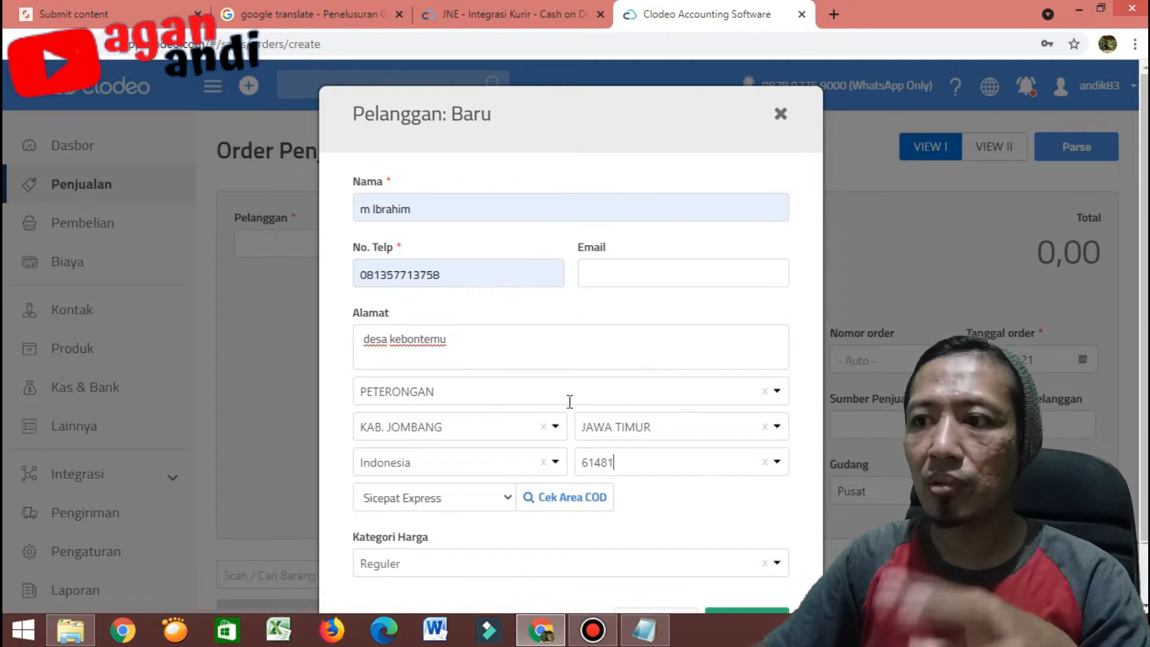
Step: Check whether Sicepat Express covers the customer's address for COD
scroll(575, 420, down, 2)
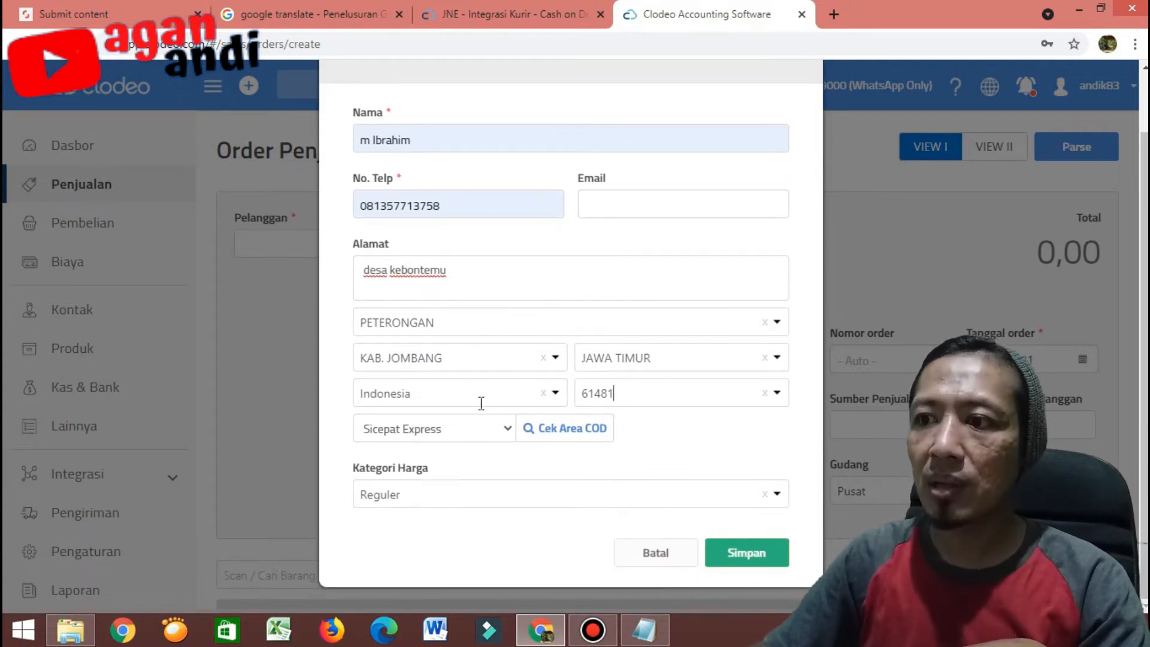
click(577, 430)
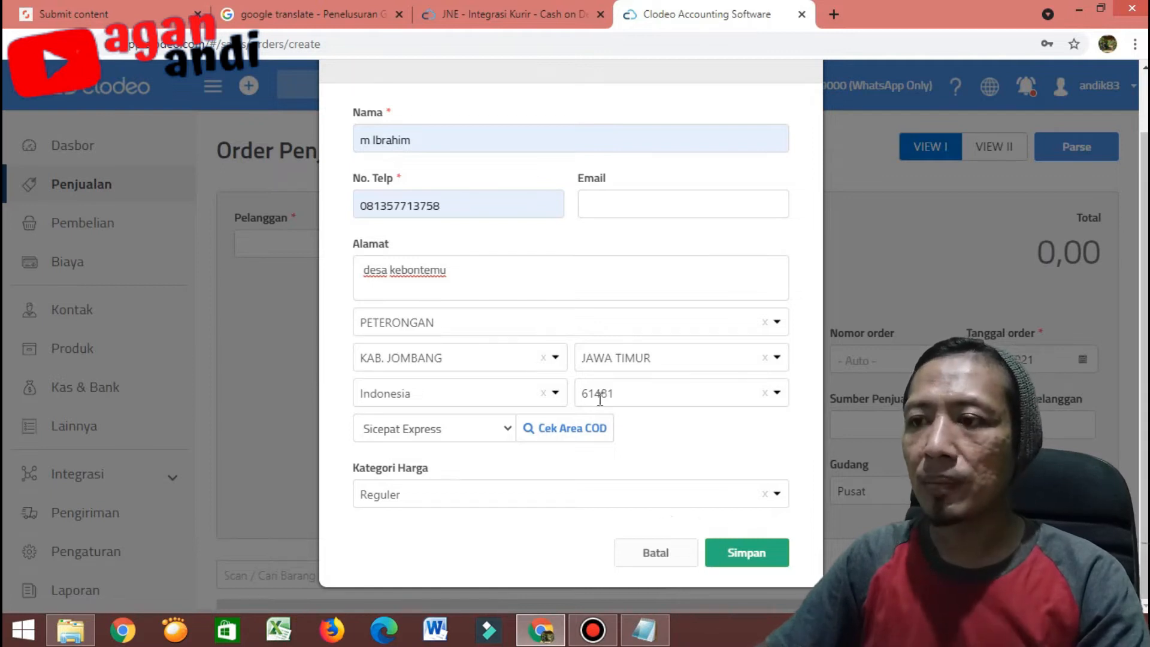
scroll(598, 394, up, 1)
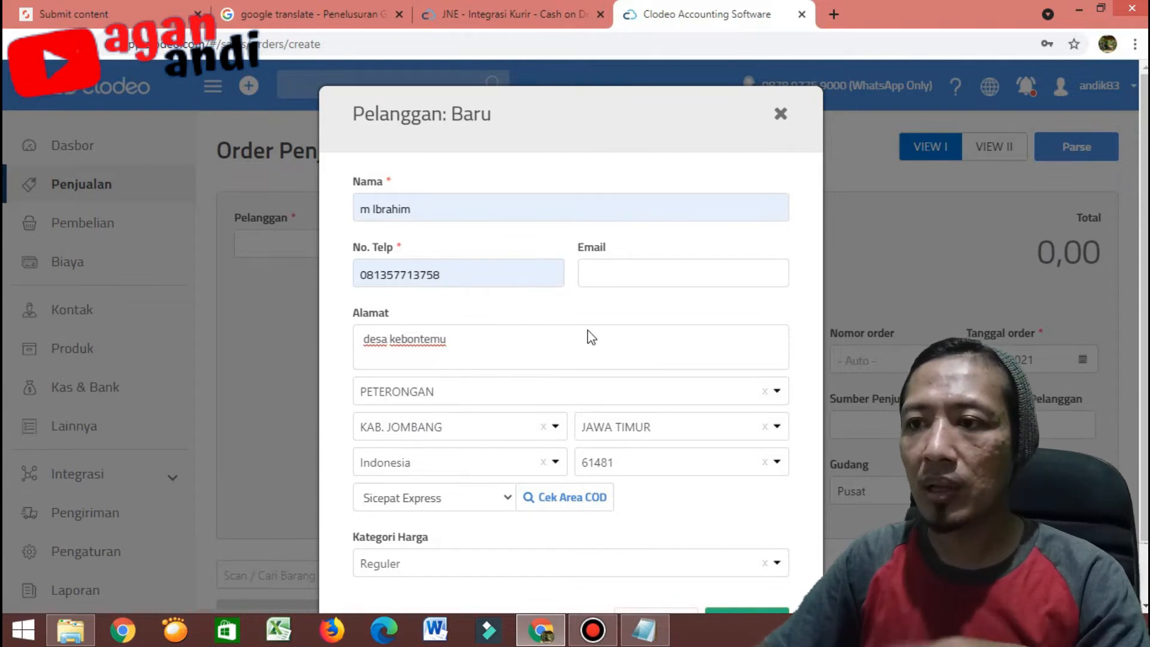
Step: Change the COD-check courier to JNE Express and save the new customer
scroll(508, 373, down, 1)
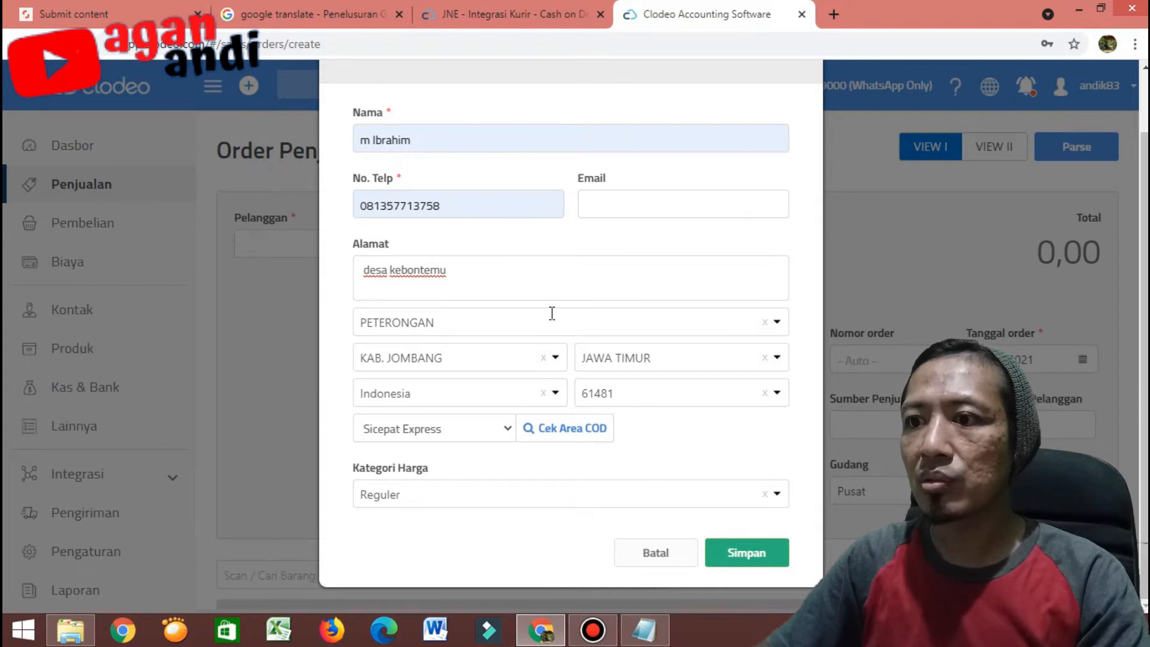
click(509, 430)
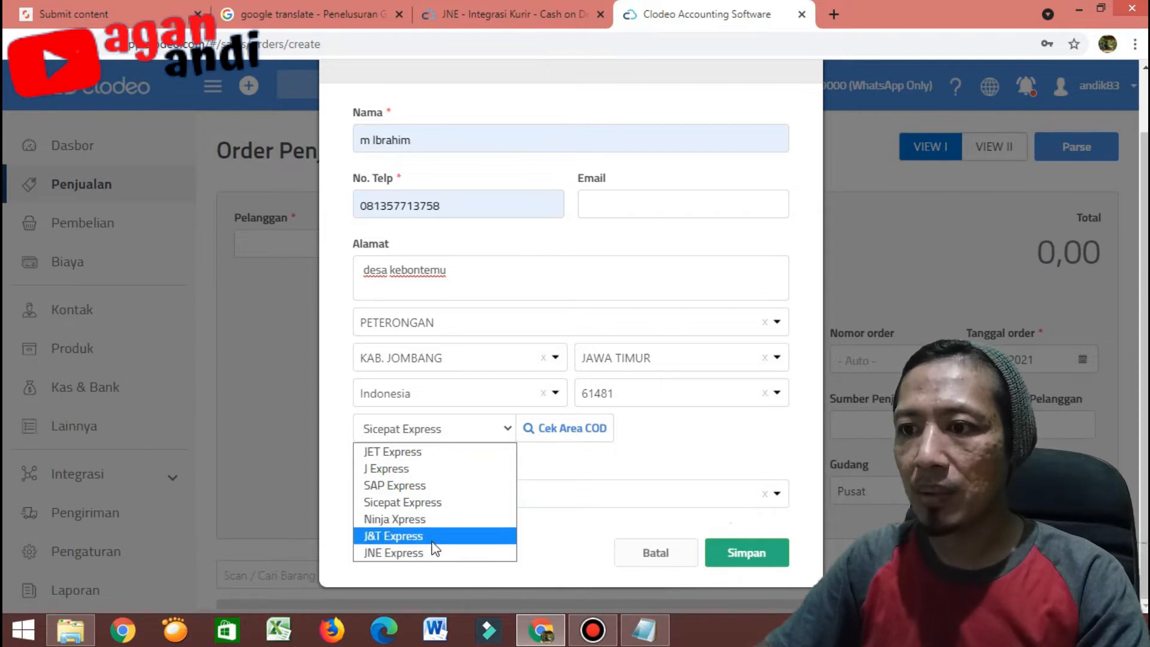
click(400, 552)
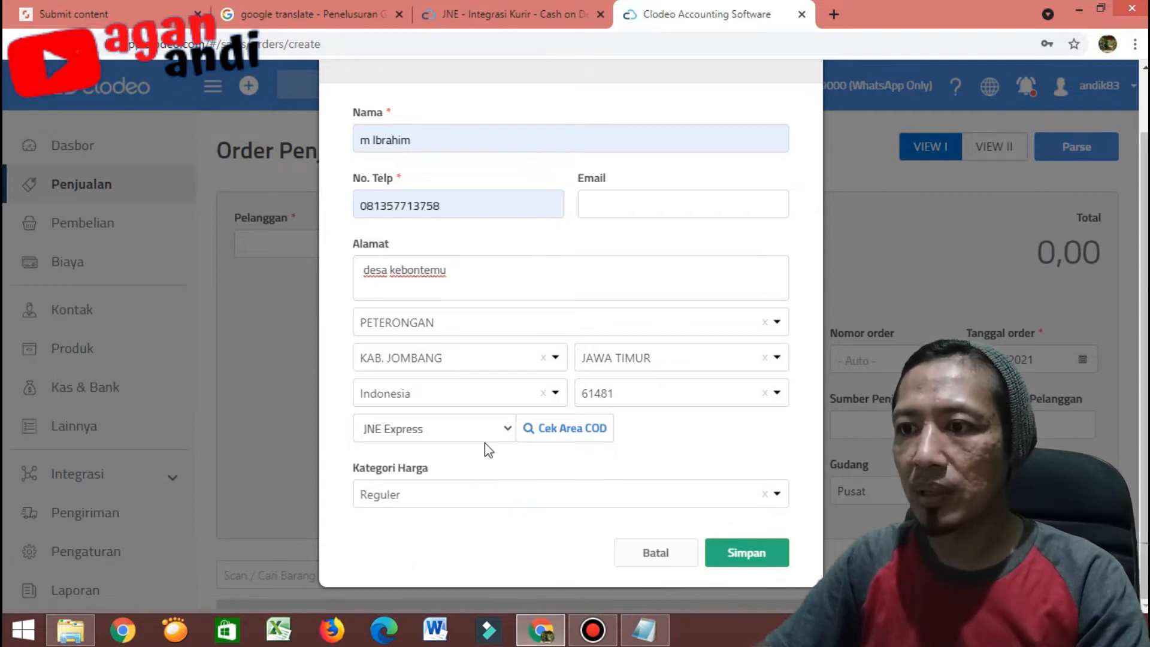
click(752, 555)
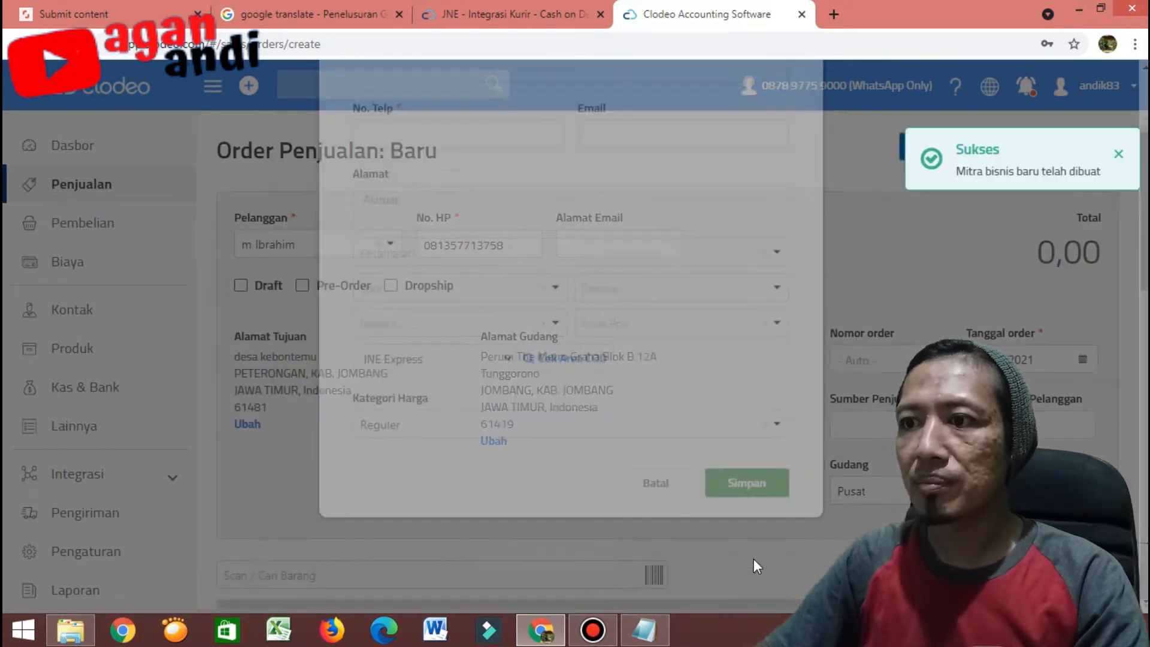
Step: Add the product Alat Pijat Dolphin with SKU 000009 to the first line of the order
scroll(595, 418, down, 4)
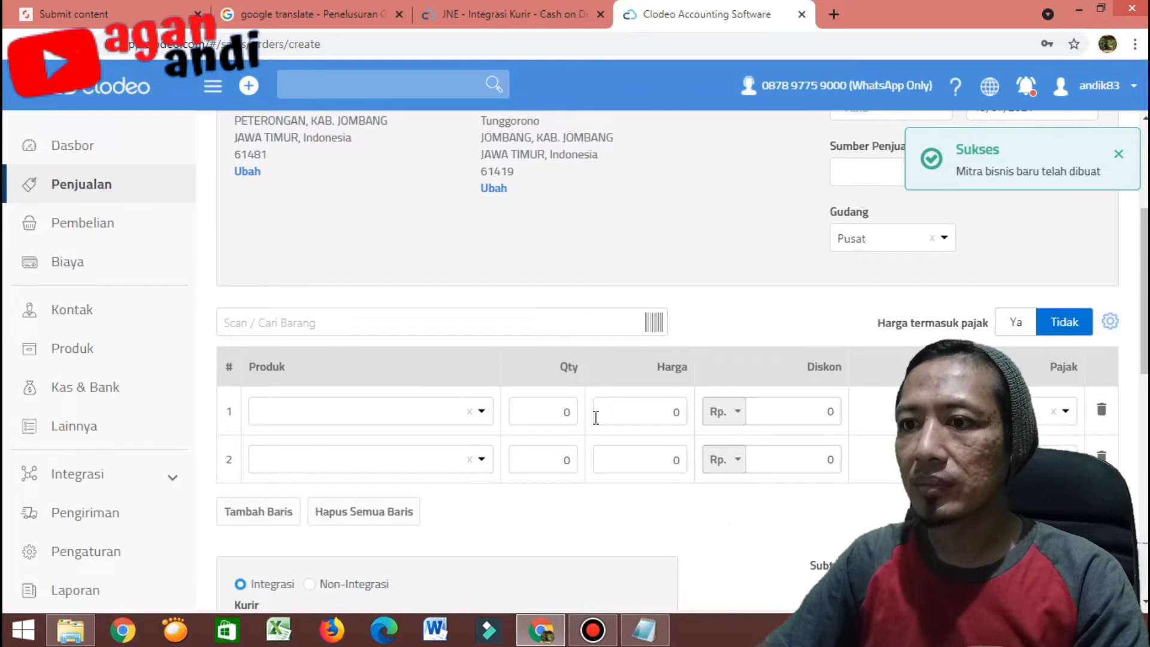
click(483, 411)
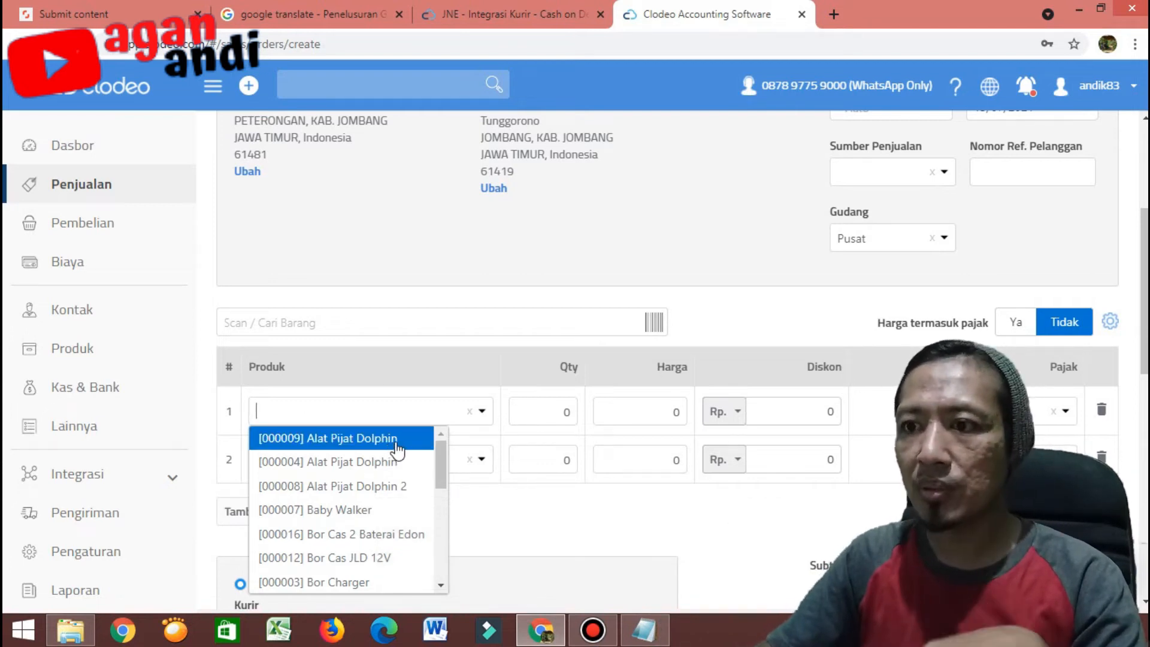
scroll(419, 419, down, 2)
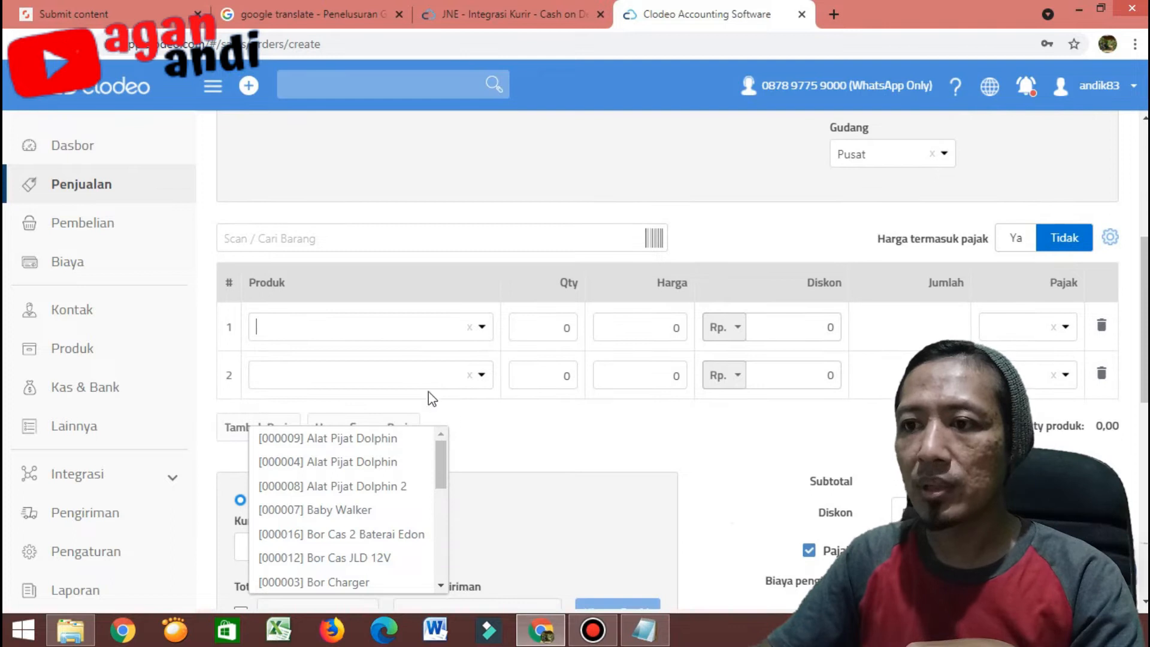
click(379, 440)
scroll(467, 419, down, 3)
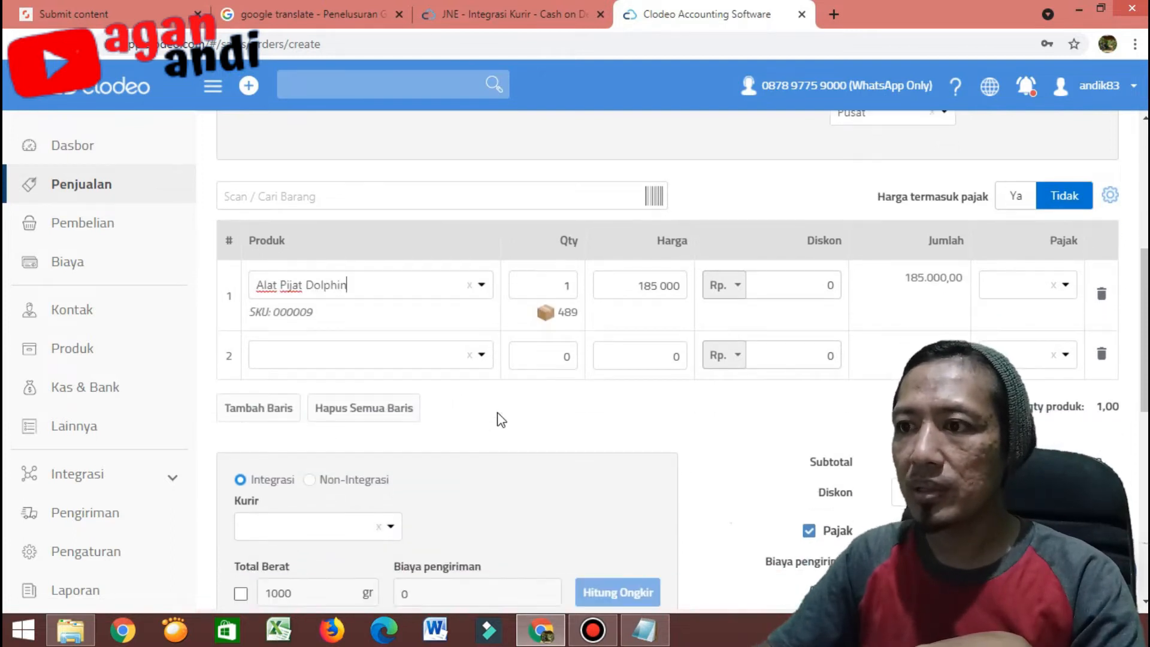
Step: Set the order's integrated courier to JNE and set COD to Yes
scroll(527, 421, down, 1)
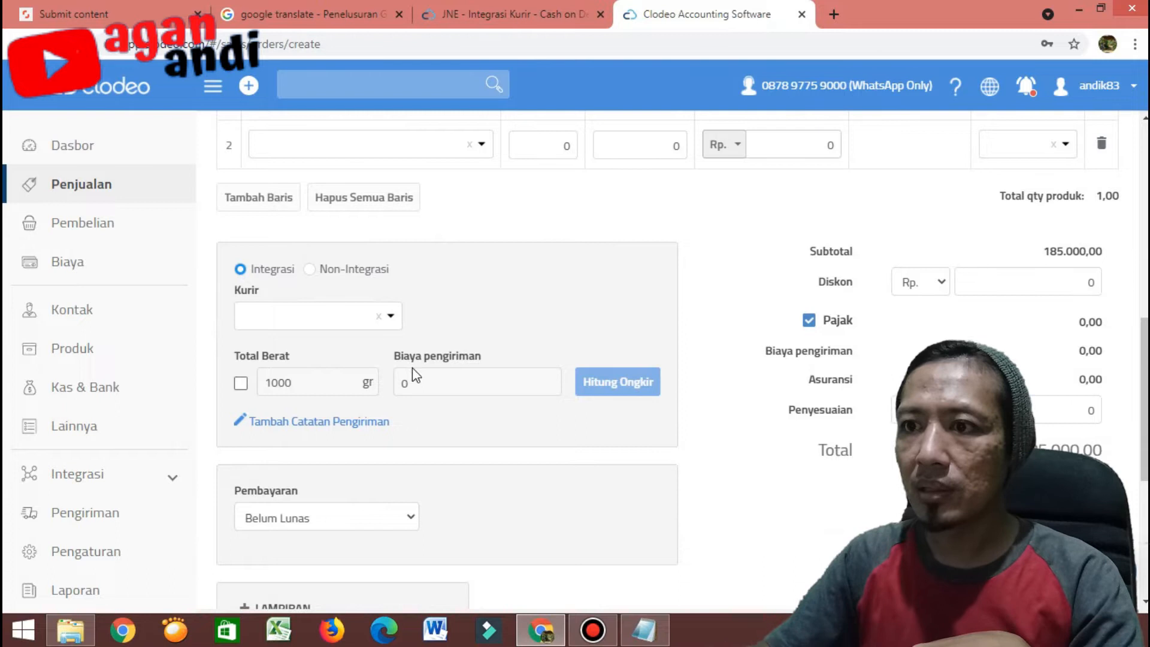
click(391, 317)
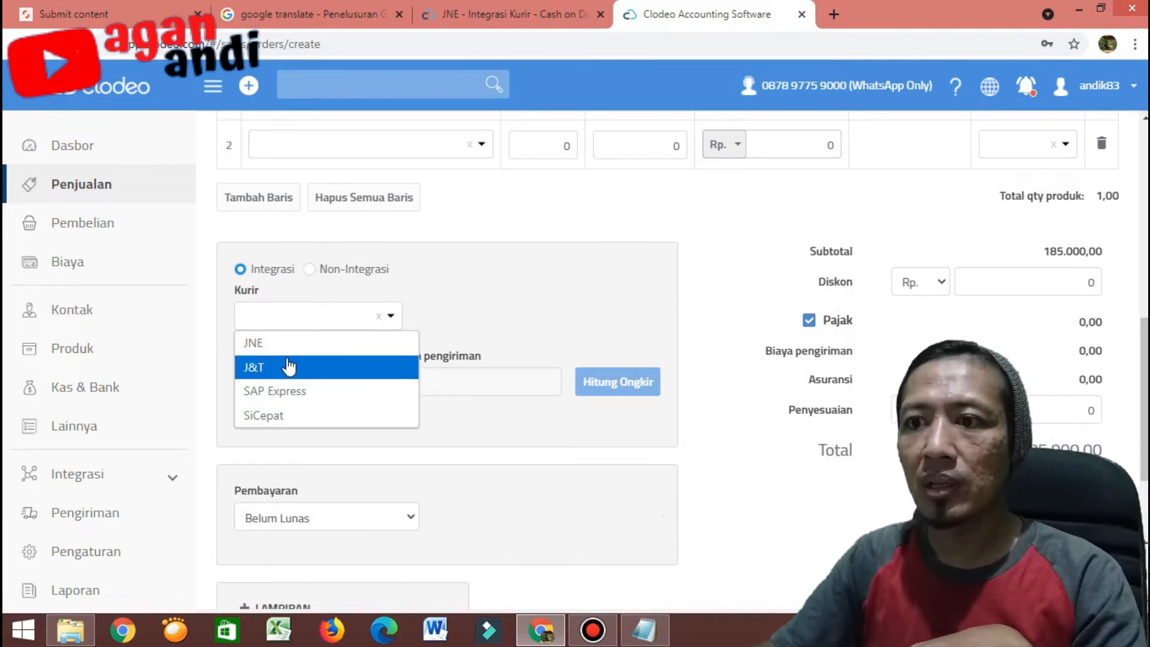
click(277, 347)
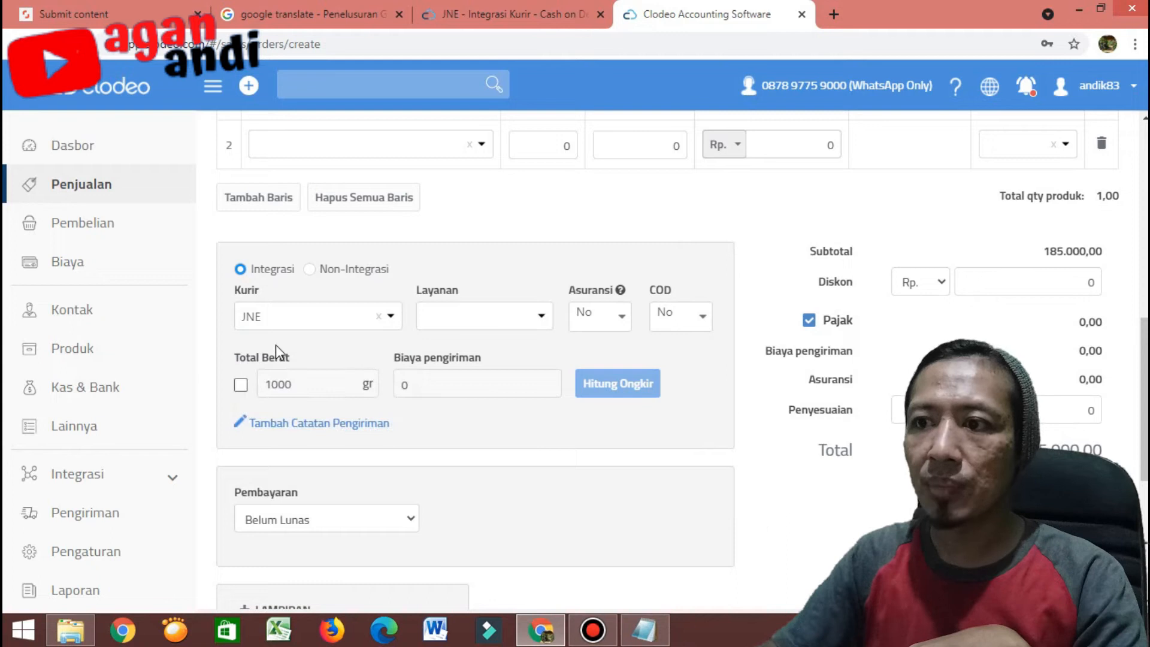
click(689, 323)
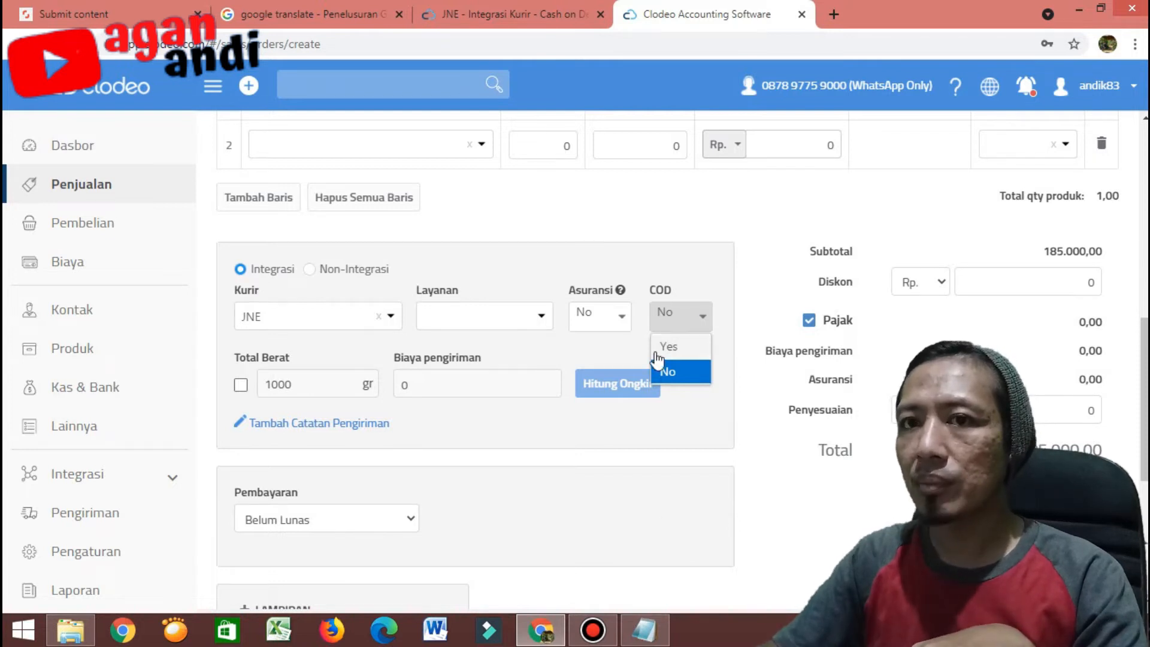
click(670, 346)
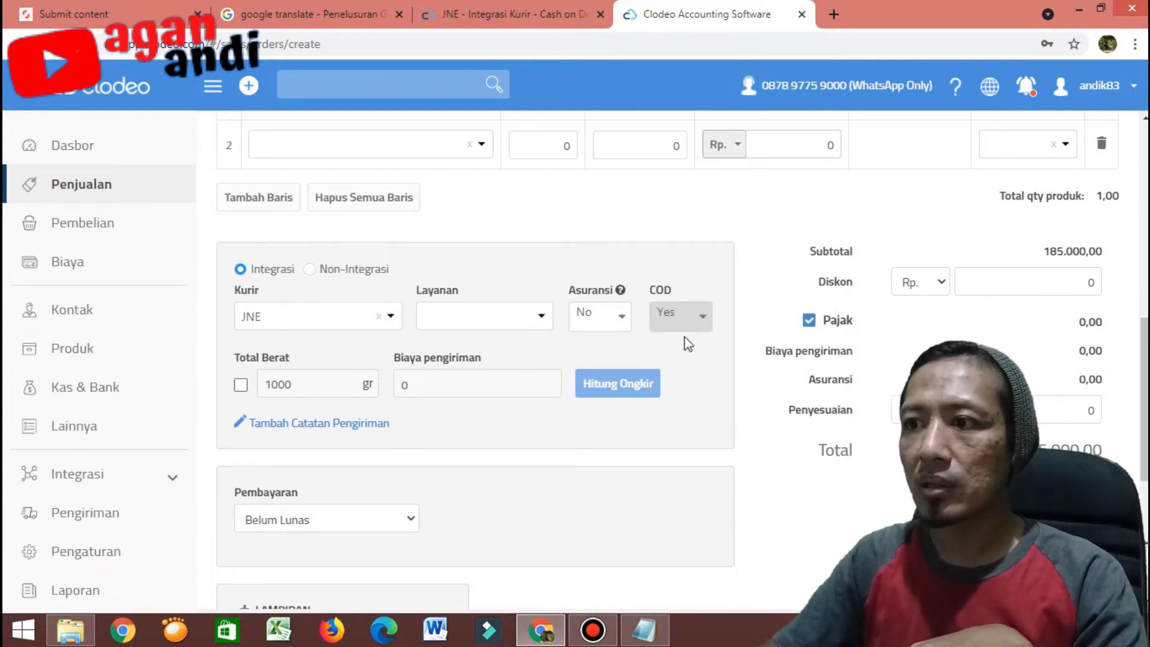
Step: Switch the shipment's COD option to No and back to Yes
click(695, 317)
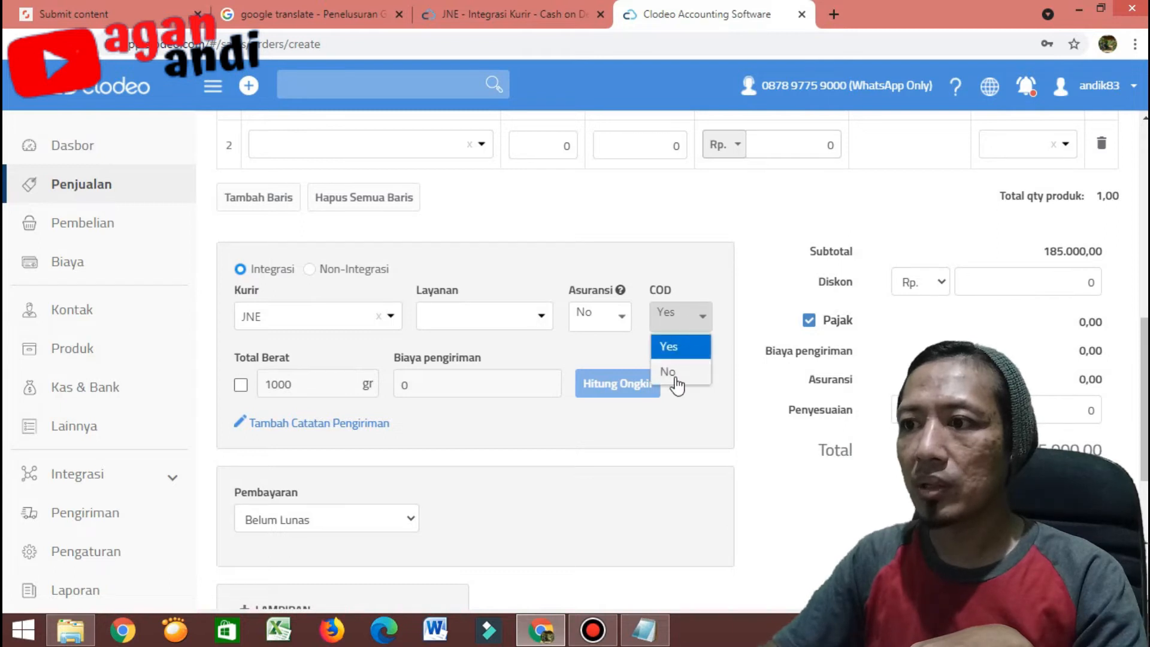
click(676, 387)
click(698, 324)
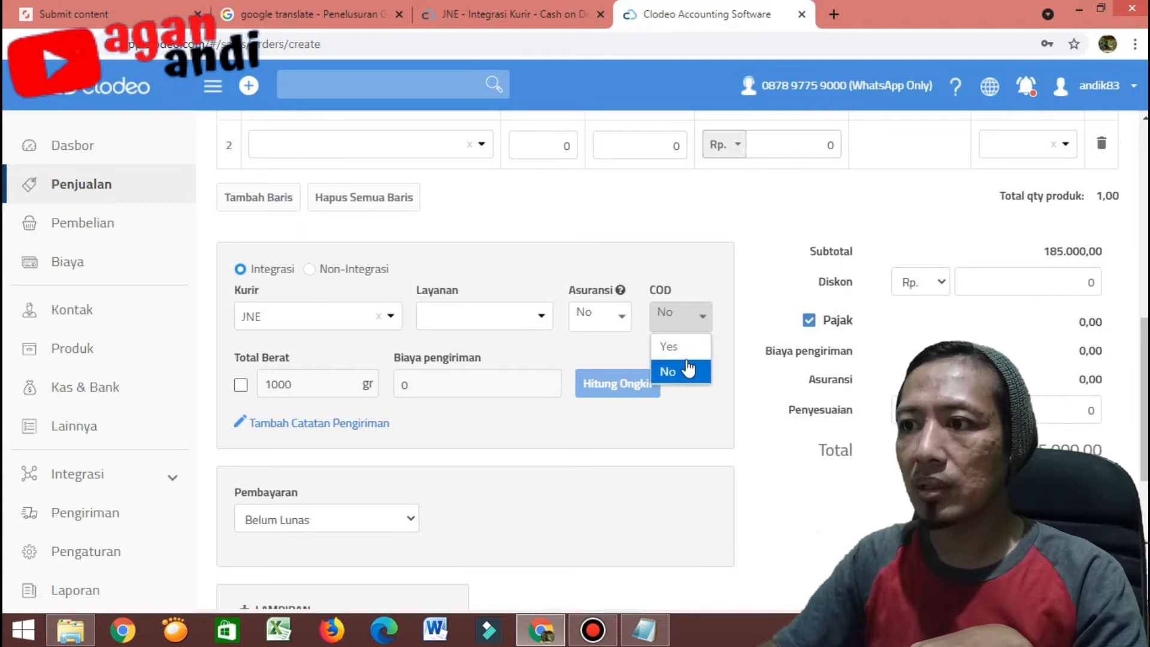
click(683, 347)
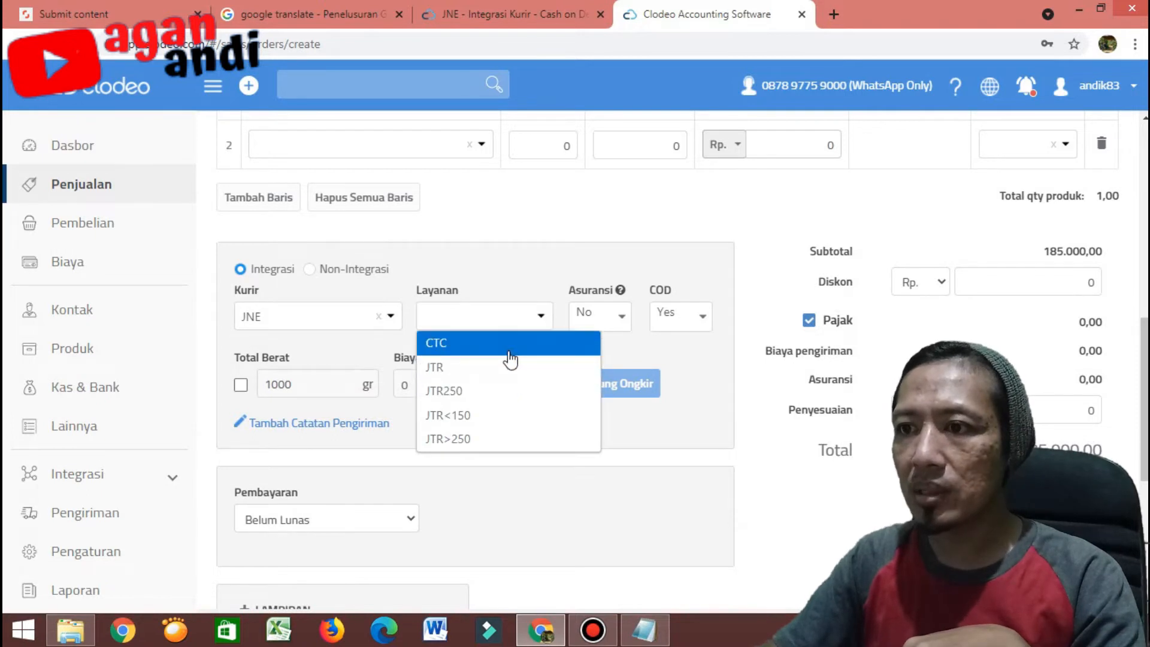
Step: Choose the CTC service for the JNE shipment and calculate the shipping cost
click(511, 351)
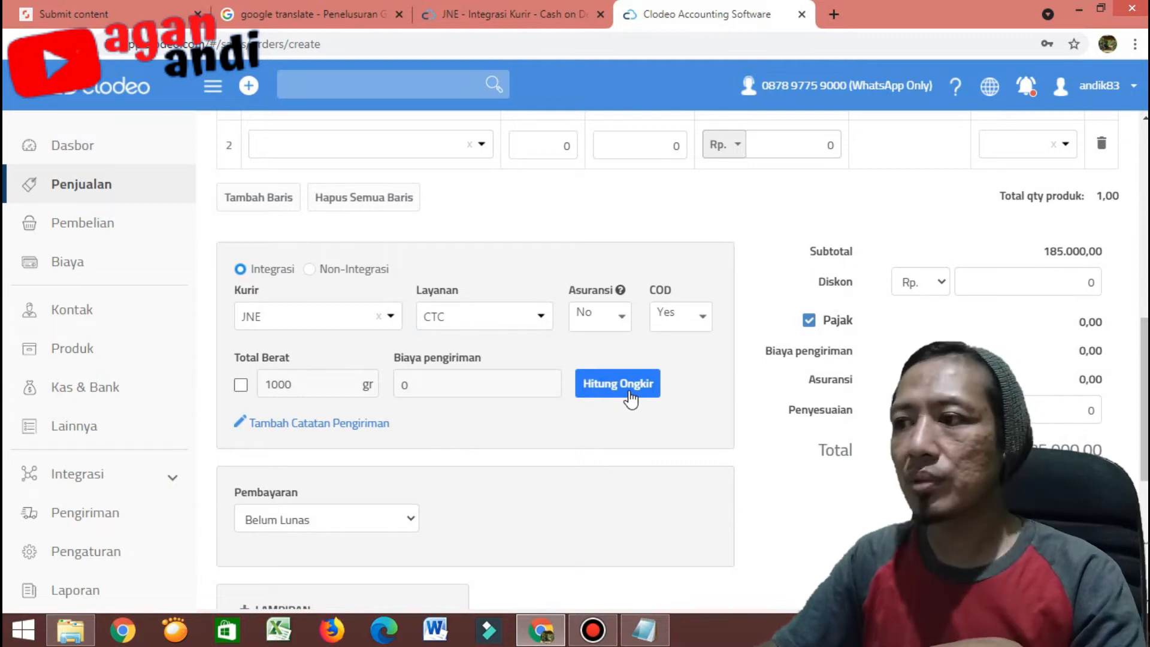
click(630, 398)
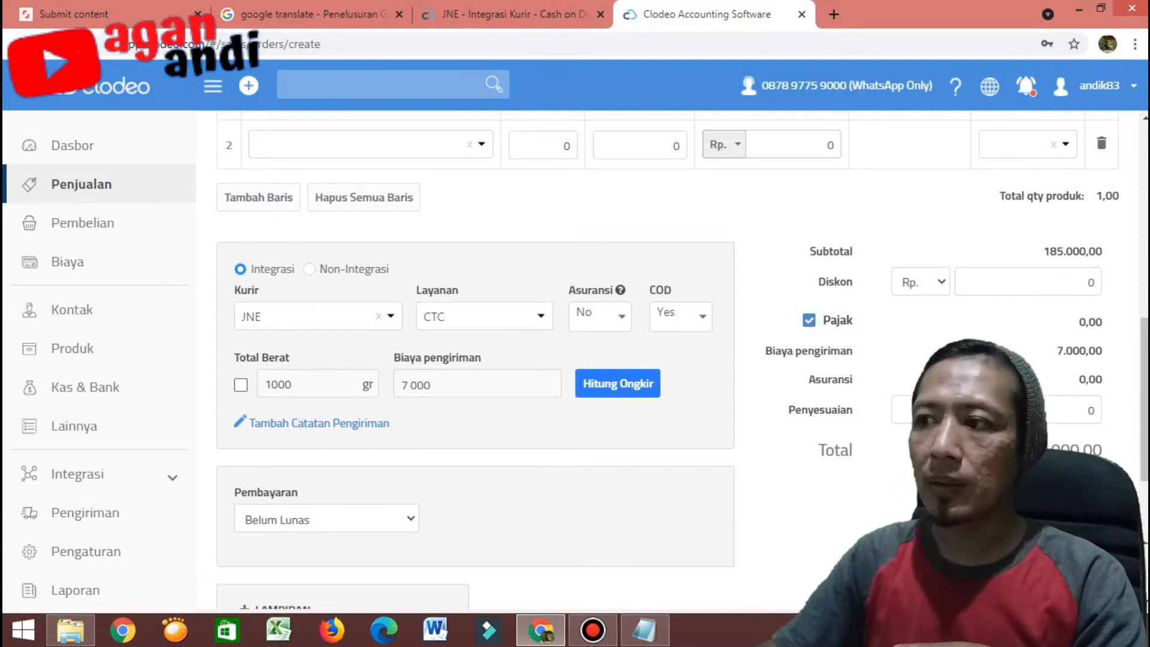
scroll(682, 359, up, 4)
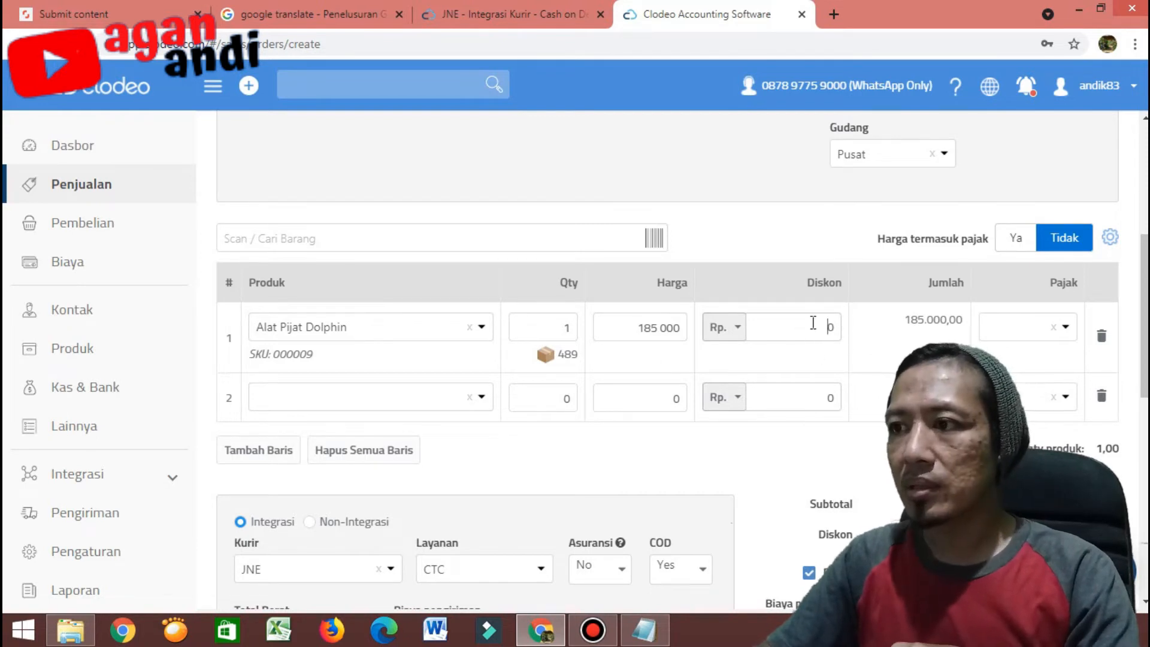
scroll(813, 323, down, 4)
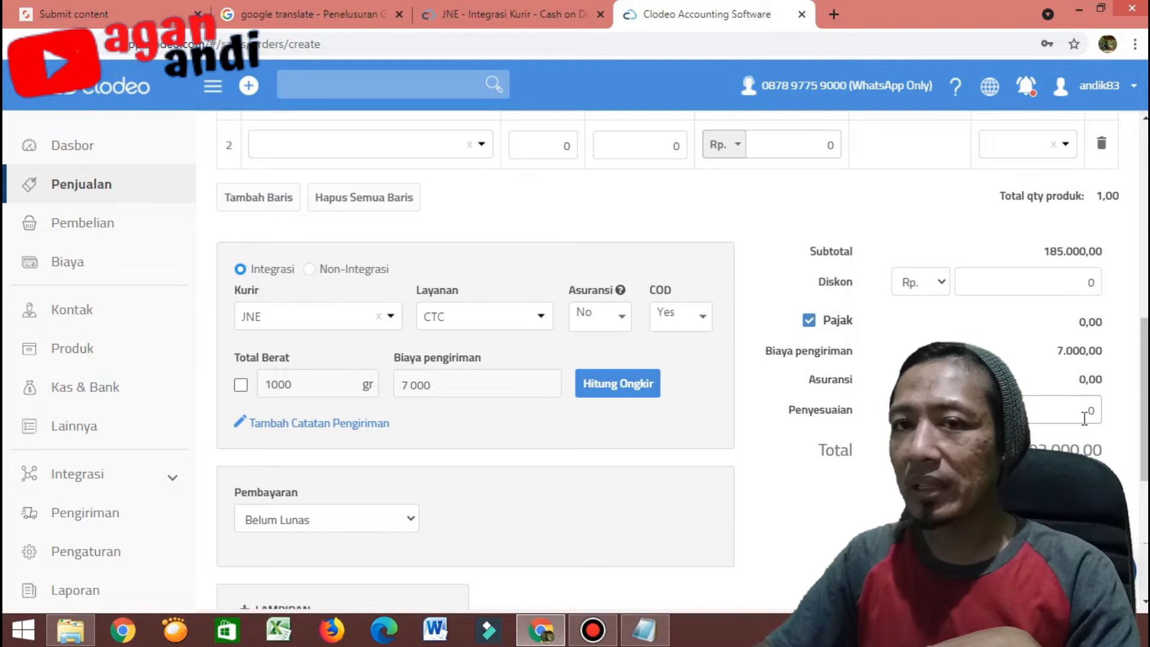
Step: Save the sales order with Print Order and Print picking List enabled, and close the print dialog and preview without printing
click(1086, 416)
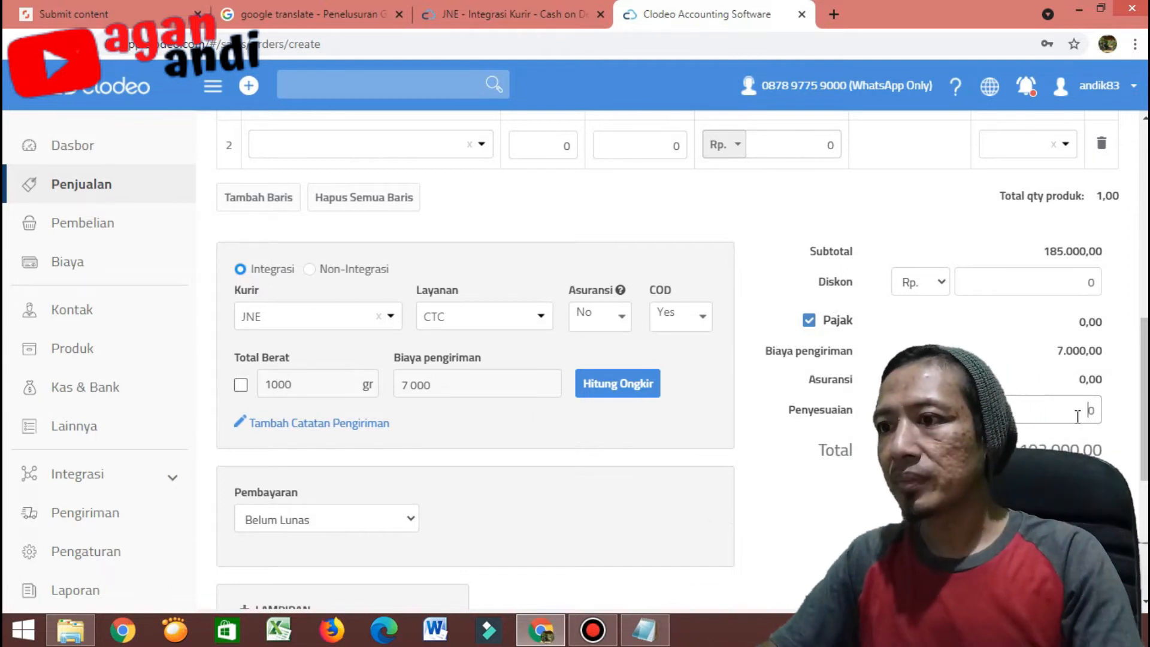
scroll(677, 459, down, 1)
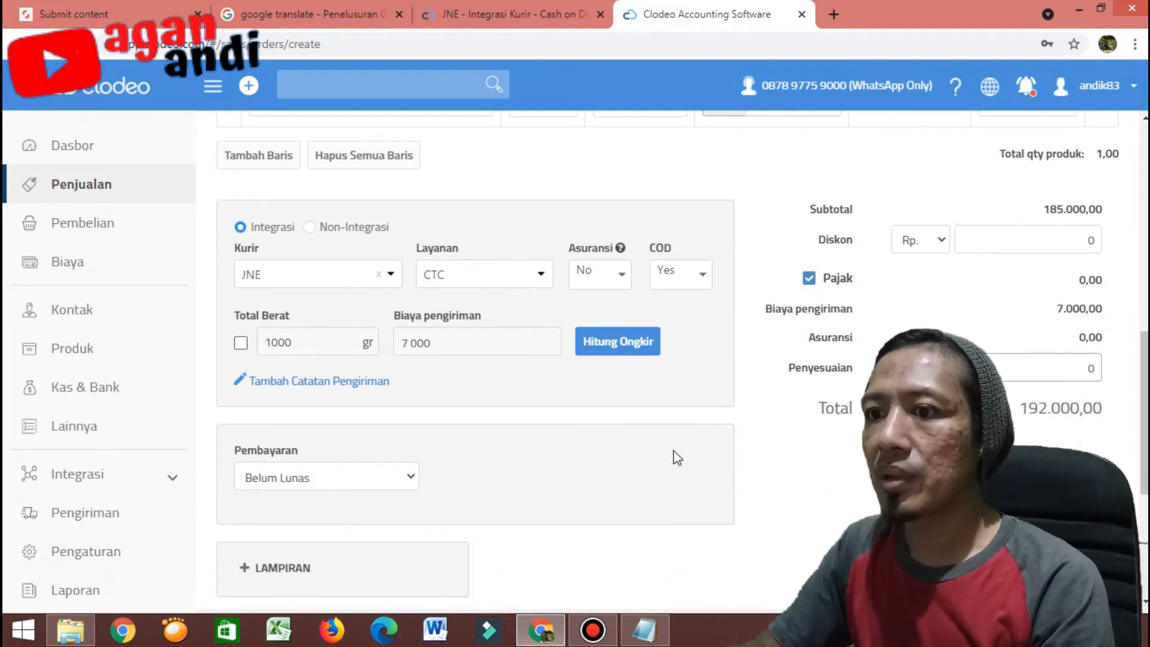
scroll(677, 459, up, 6)
scroll(692, 449, down, 10)
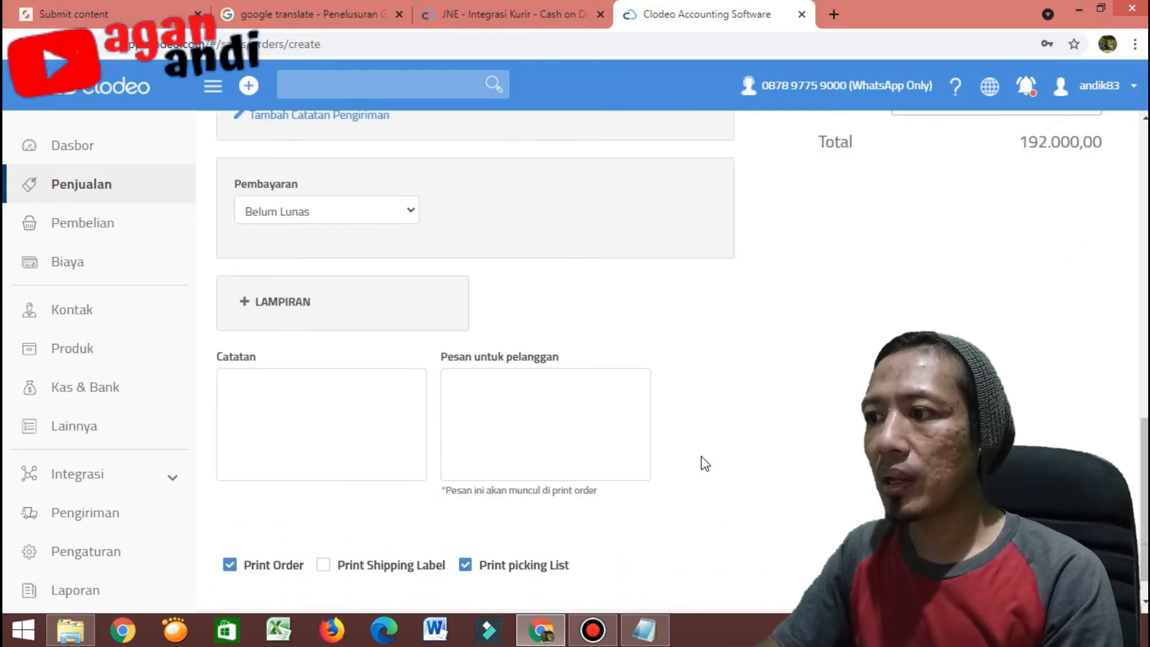
scroll(704, 464, down, 1)
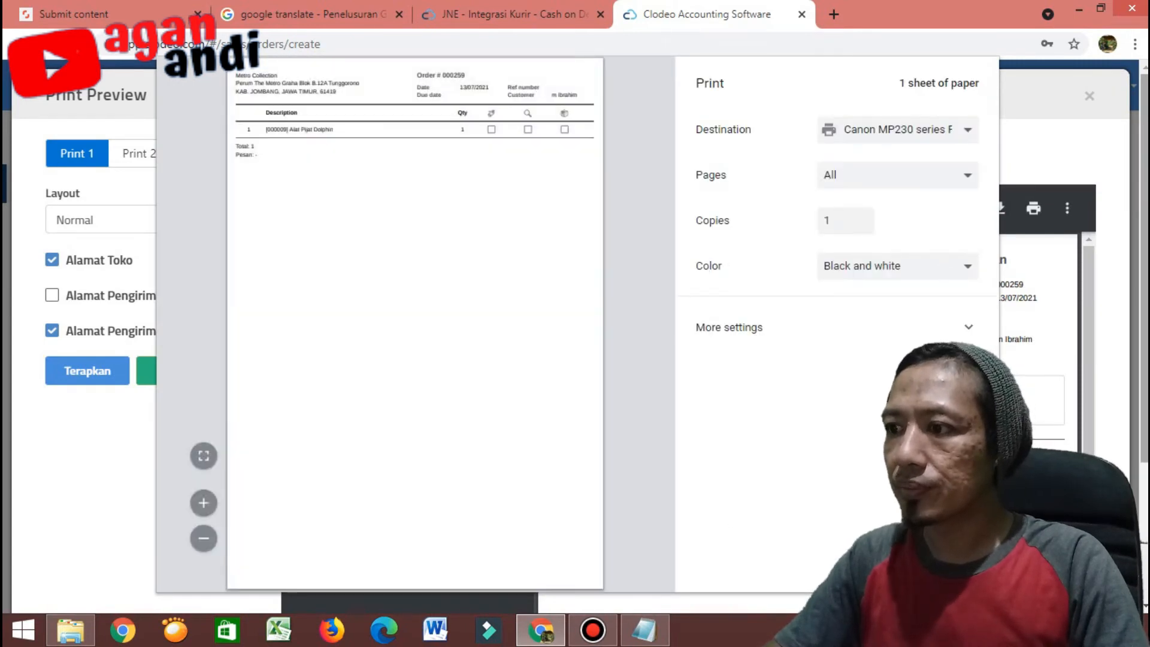
click(949, 567)
click(1090, 99)
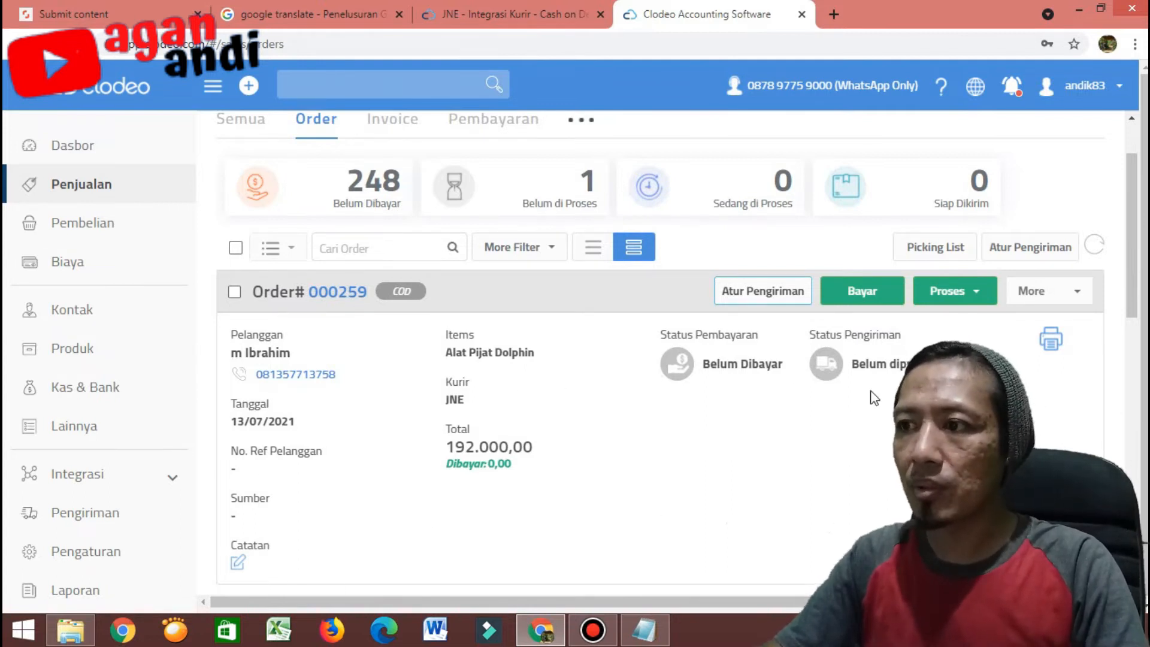
Step: Select the new COD order in the order list, look through the available bulk actions and dismiss them
click(235, 292)
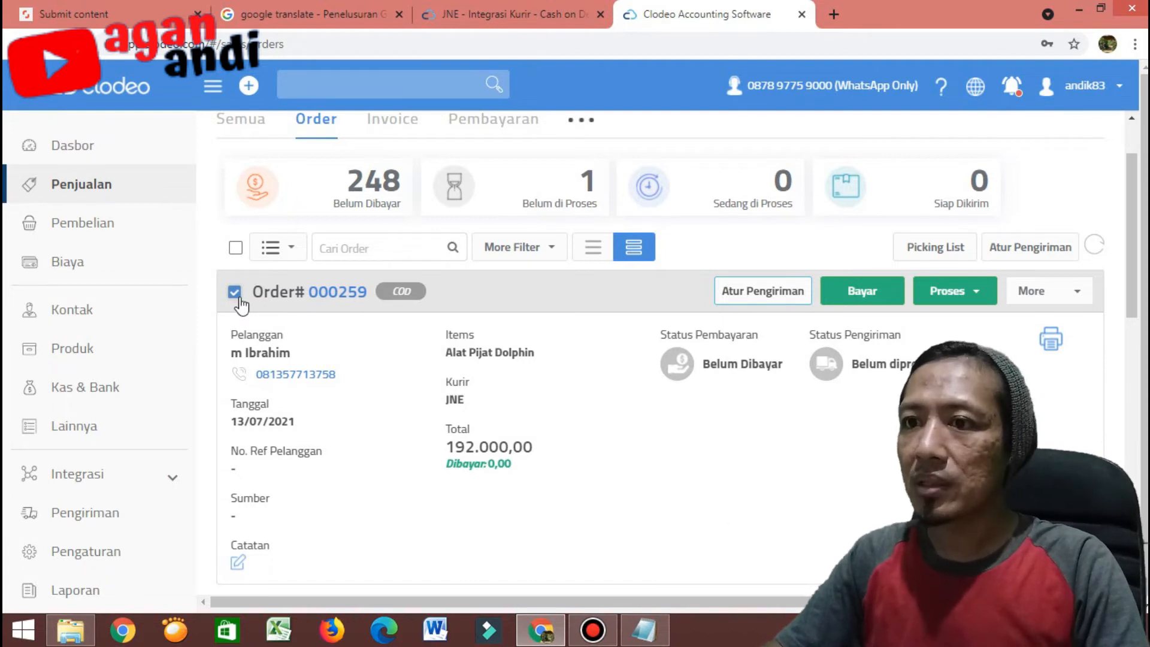
click(293, 251)
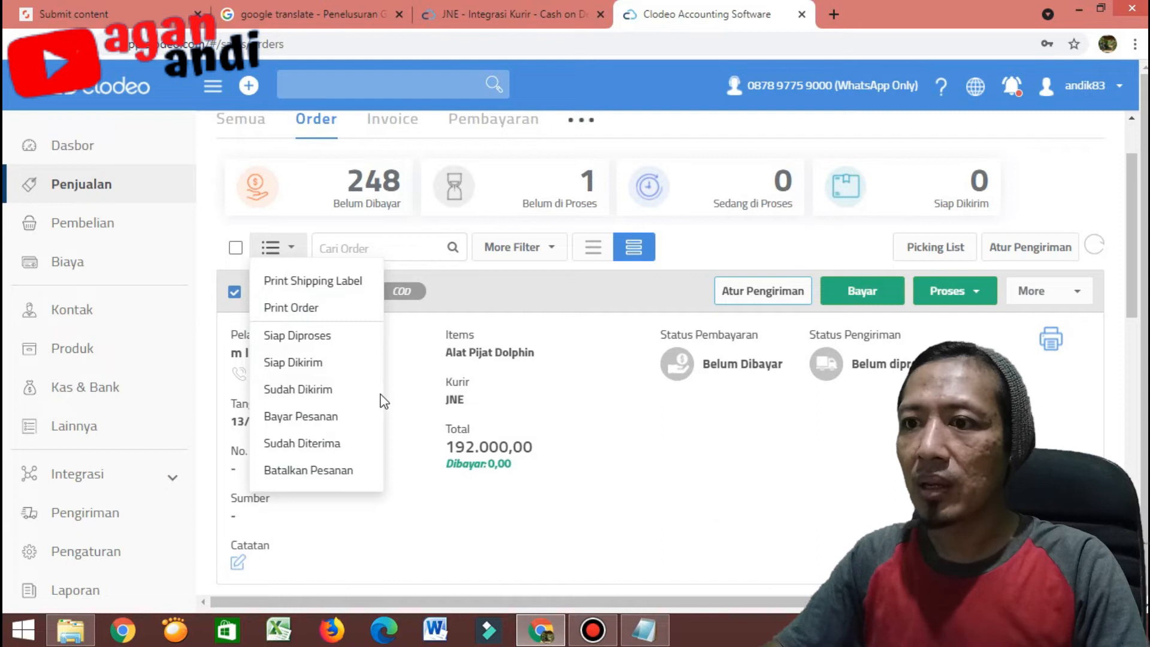
click(826, 467)
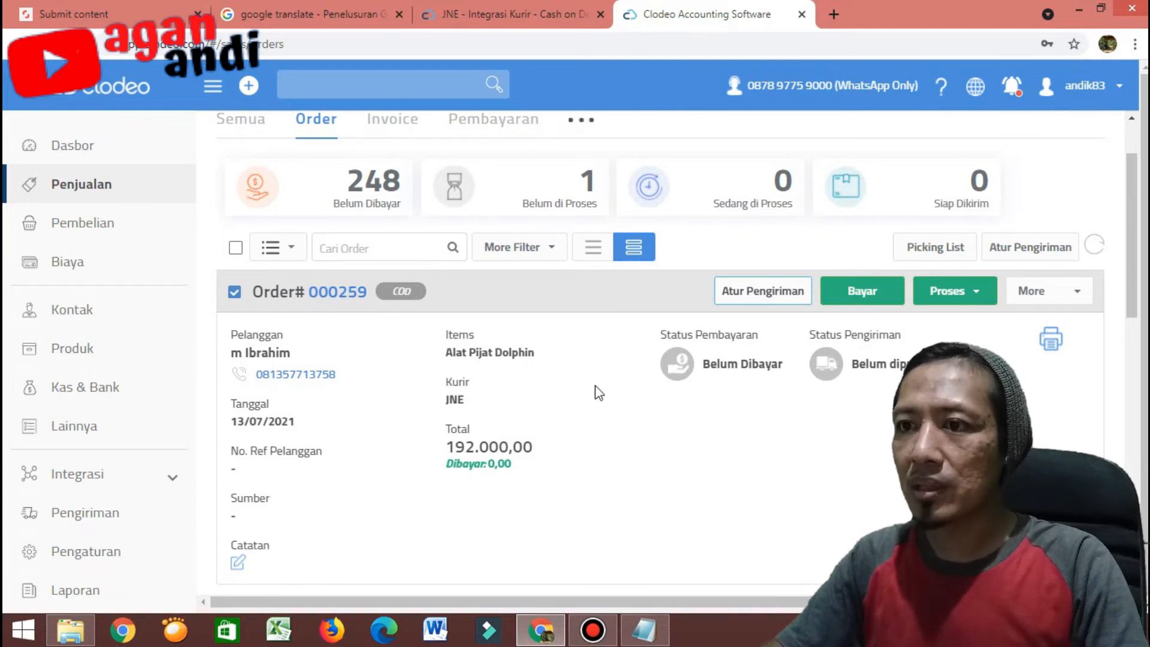
Step: Bring up the bulk actions for the new Alat Pijat Dolphin order again and dismiss them without choosing one
click(236, 294)
click(289, 254)
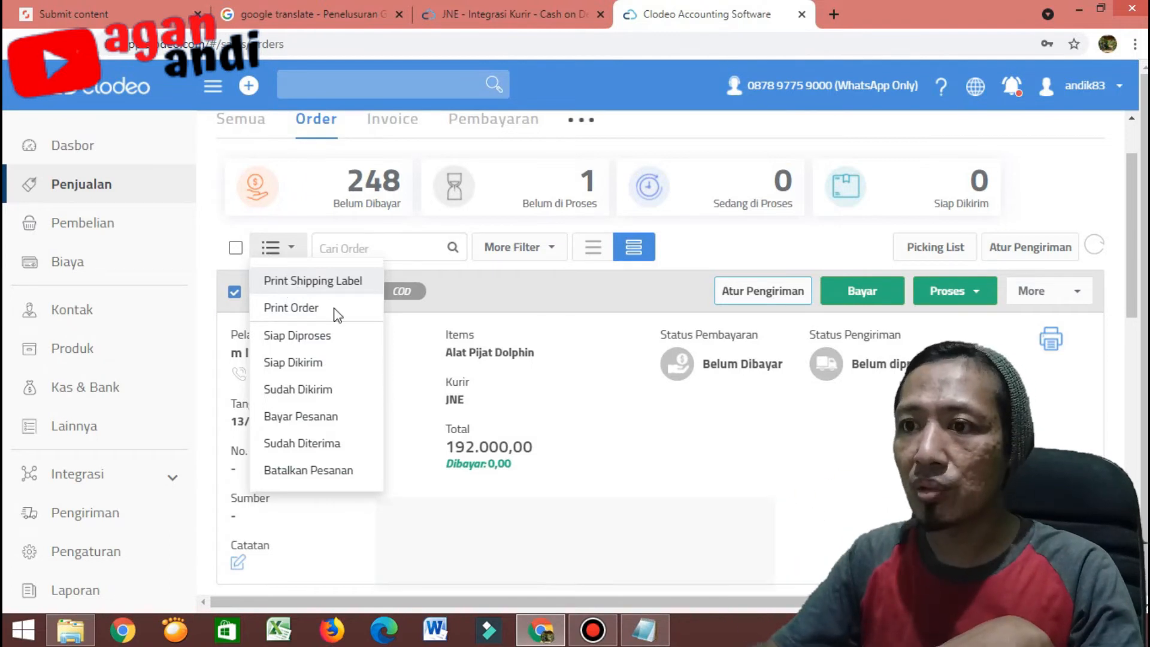
click(784, 471)
Step: Select only the SiCepat COD order for Pelurus Punggung, generate its shipping label, and close the print dialog and preview without printing
scroll(785, 471, down, 4)
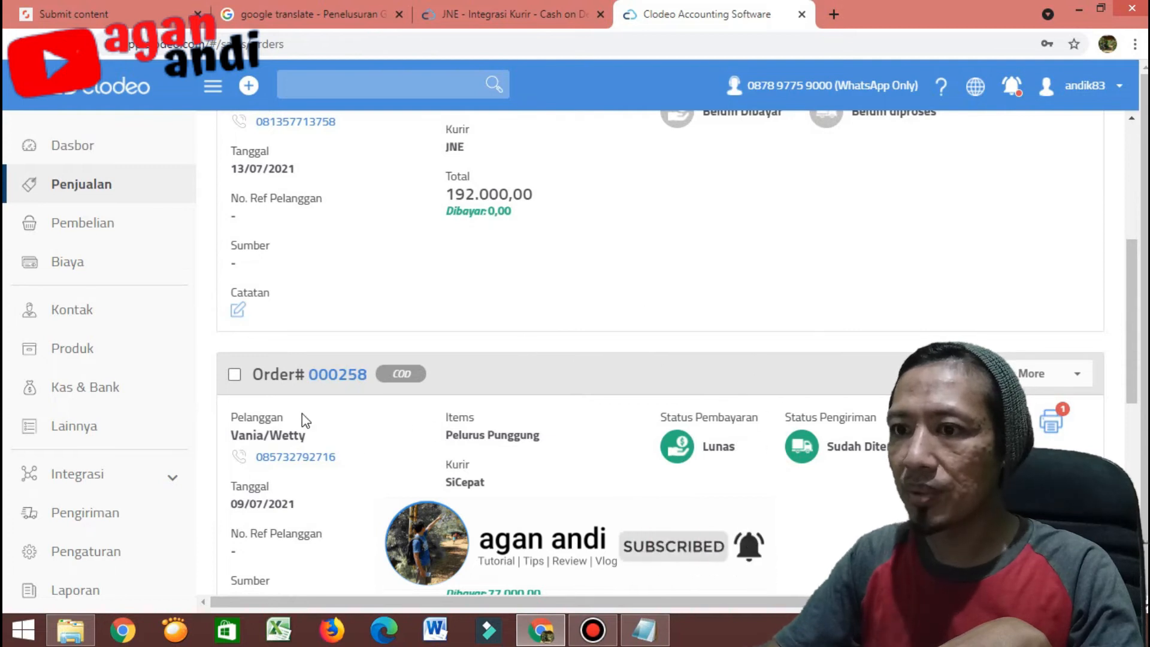
click(234, 374)
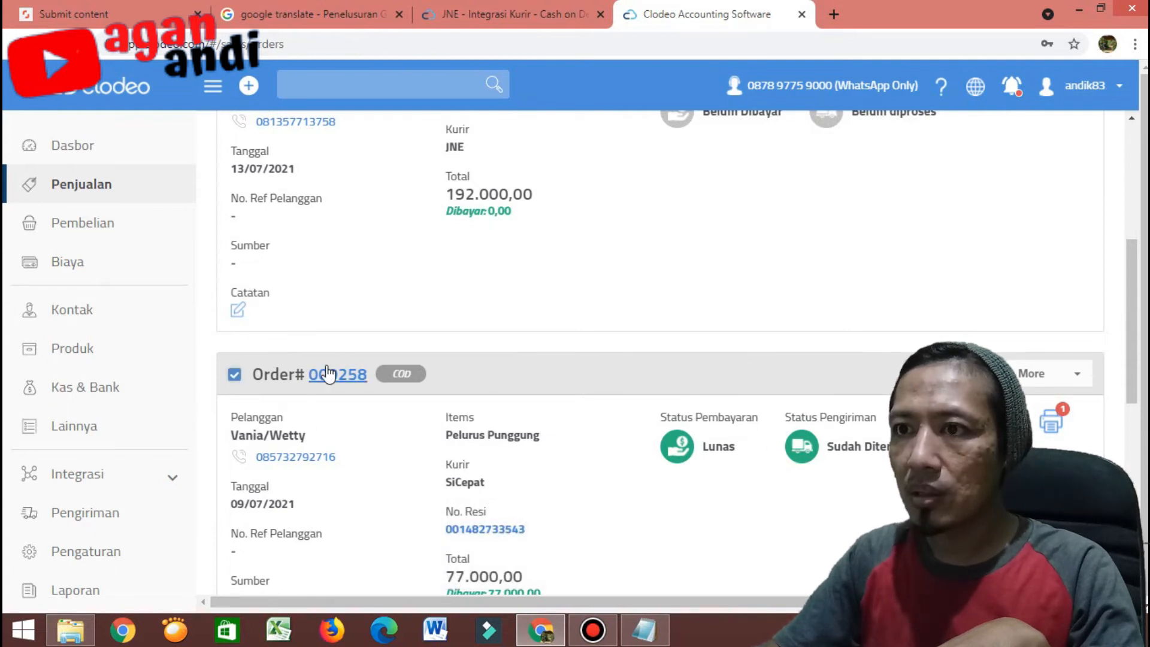
scroll(377, 327, up, 5)
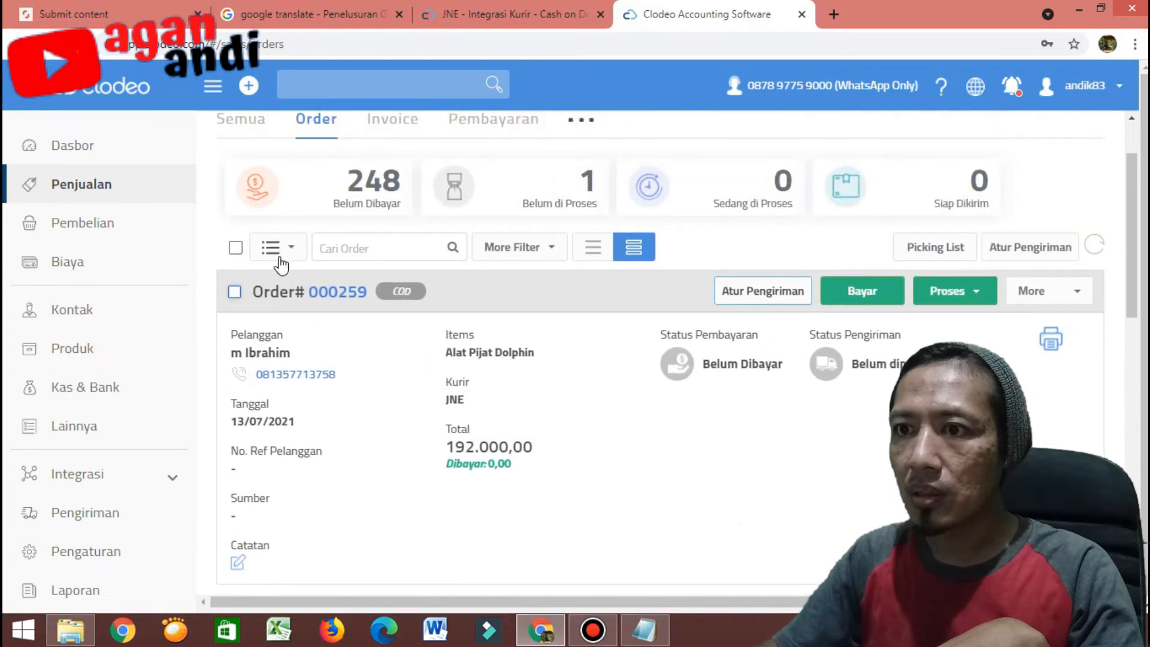
click(287, 250)
click(301, 282)
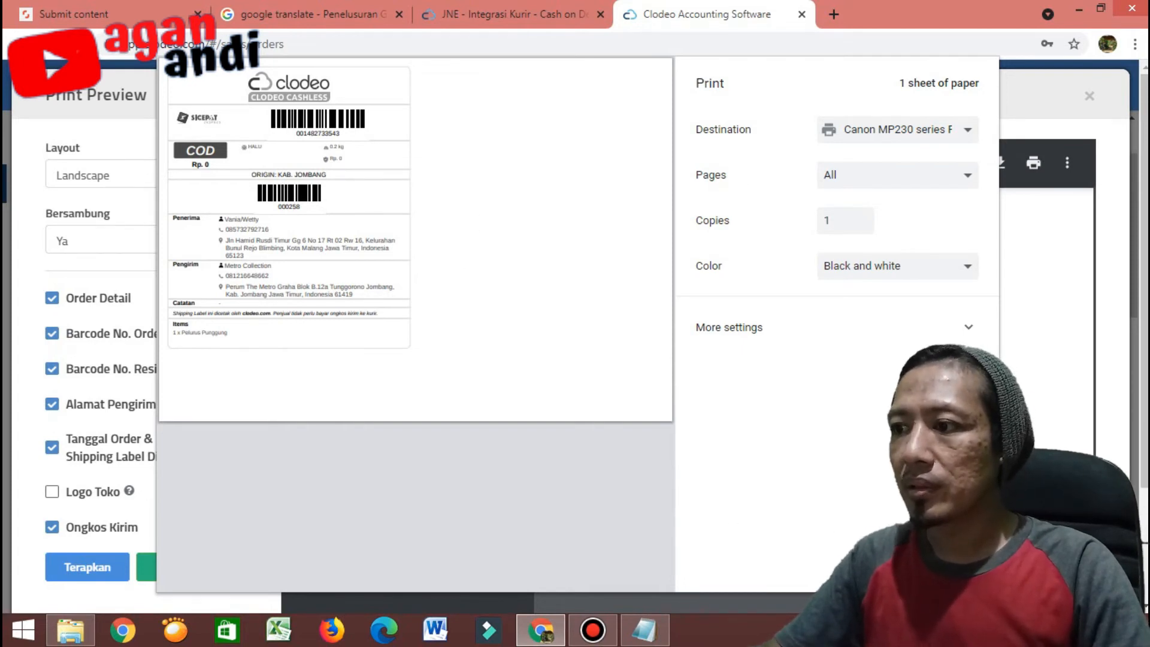
click(948, 566)
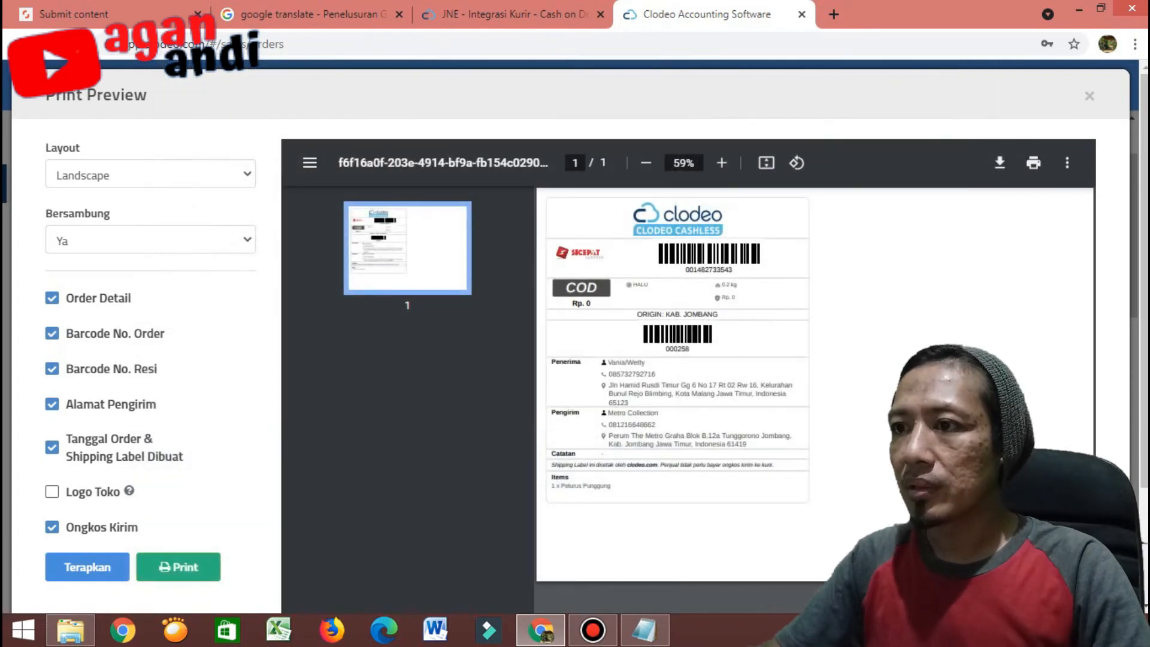
click(1088, 98)
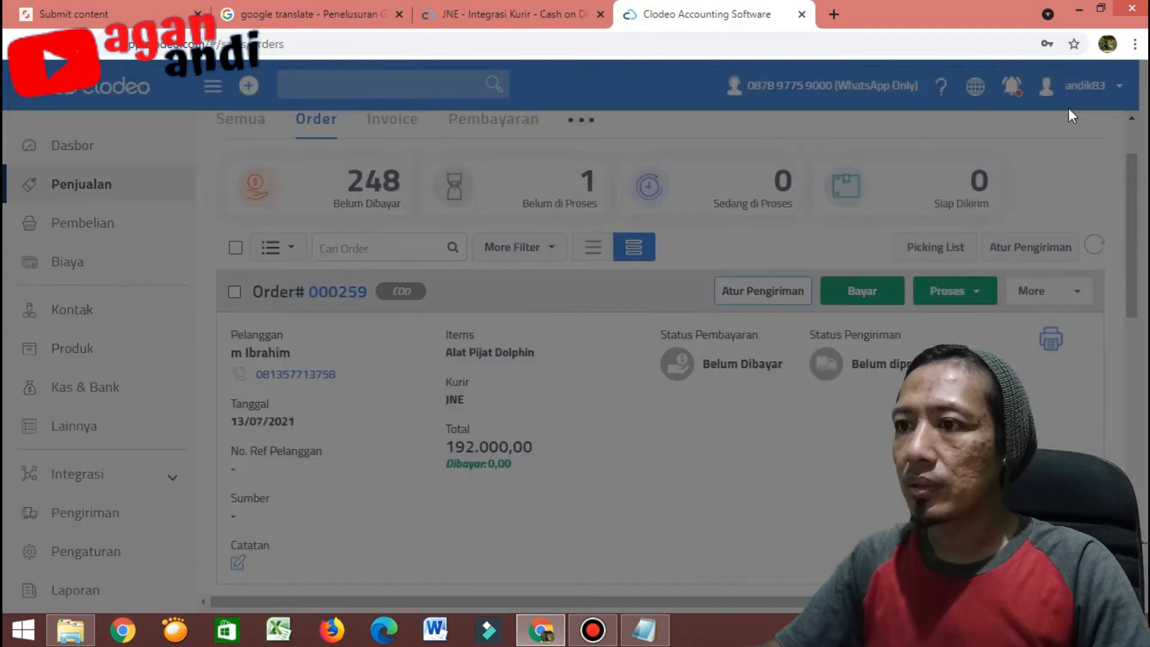
Step: Open the shipment details from the Pelurus Punggung order's receipt number, read through the delivery tracking history and close them
scroll(893, 381, down, 3)
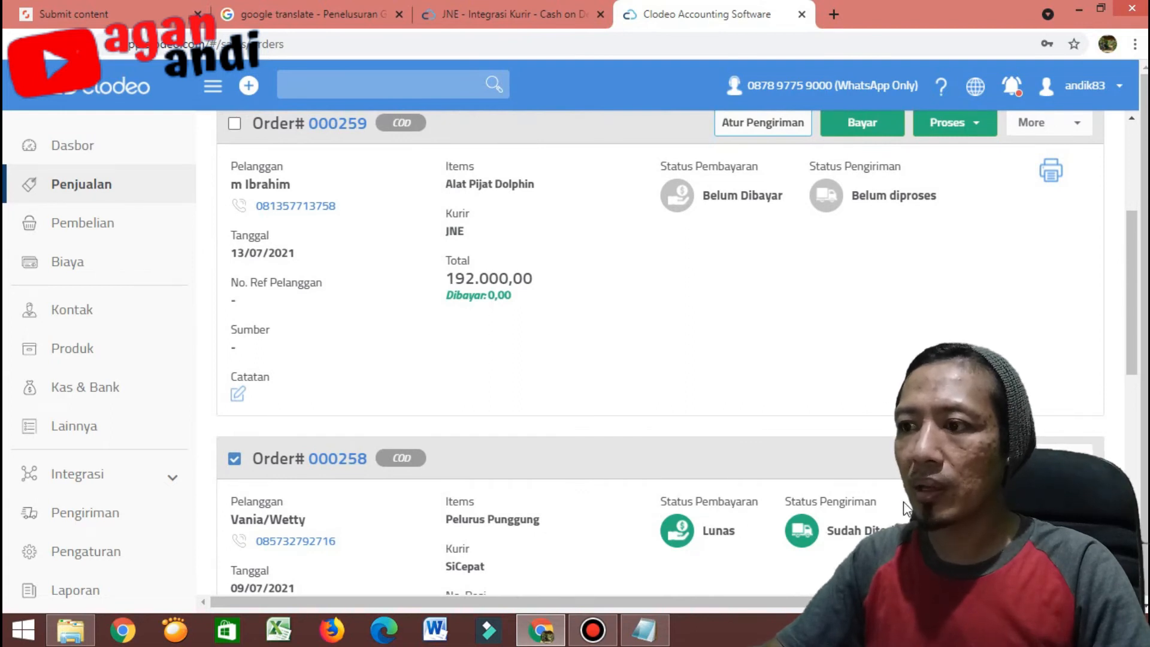
scroll(903, 501, down, 1)
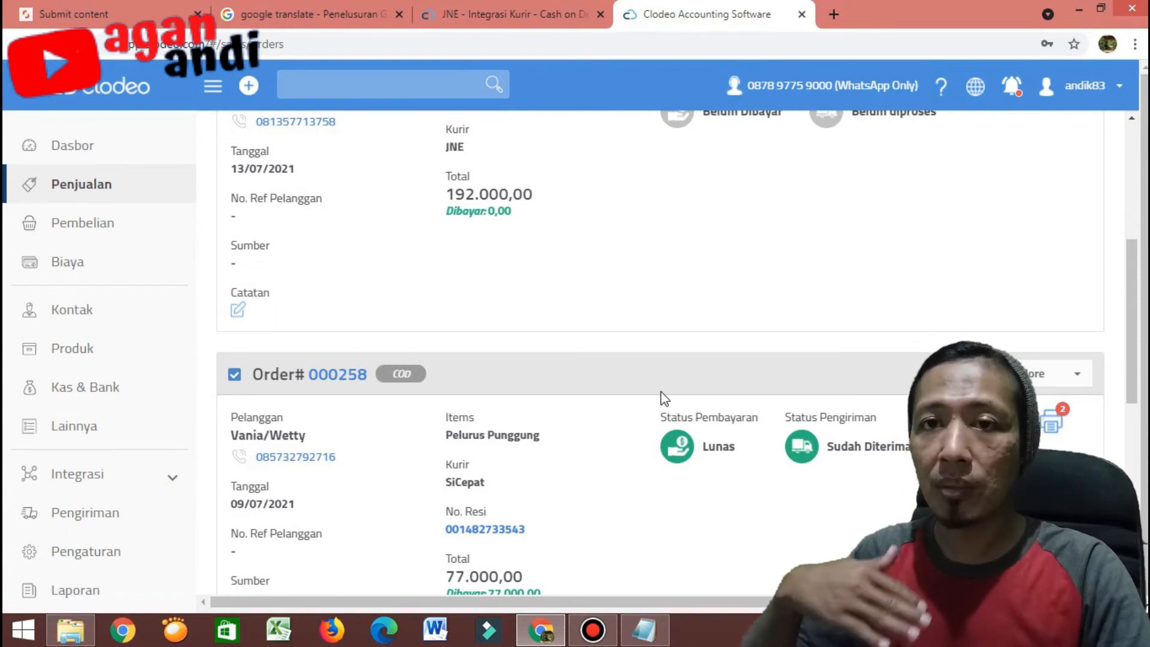
scroll(665, 392, down, 1)
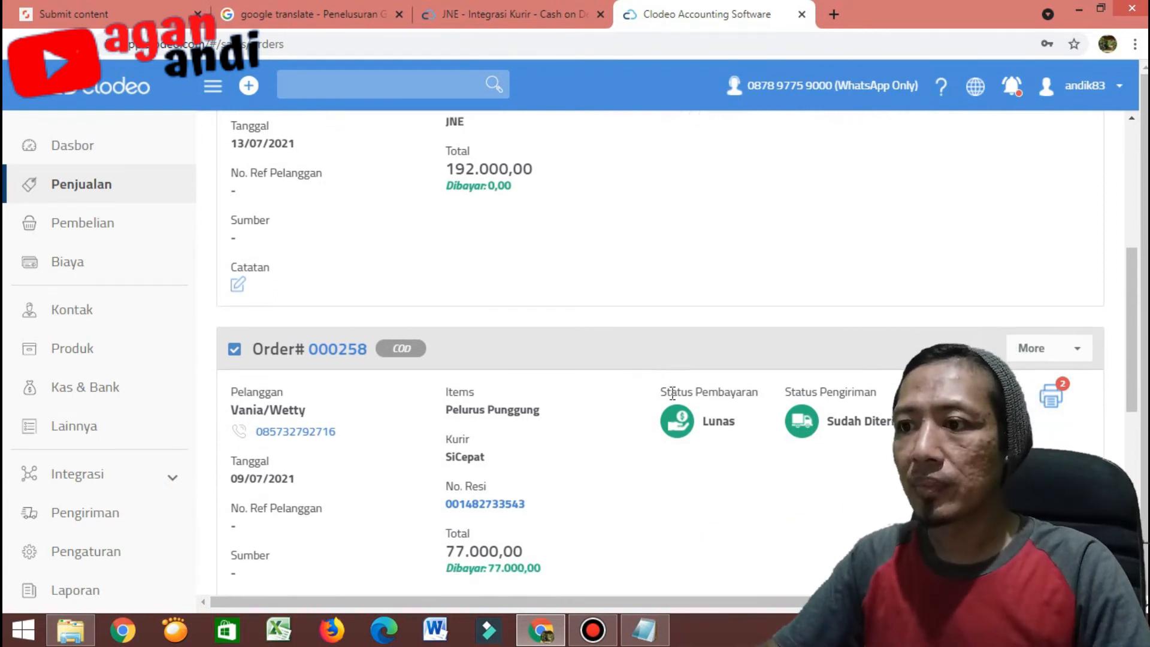
scroll(672, 392, down, 1)
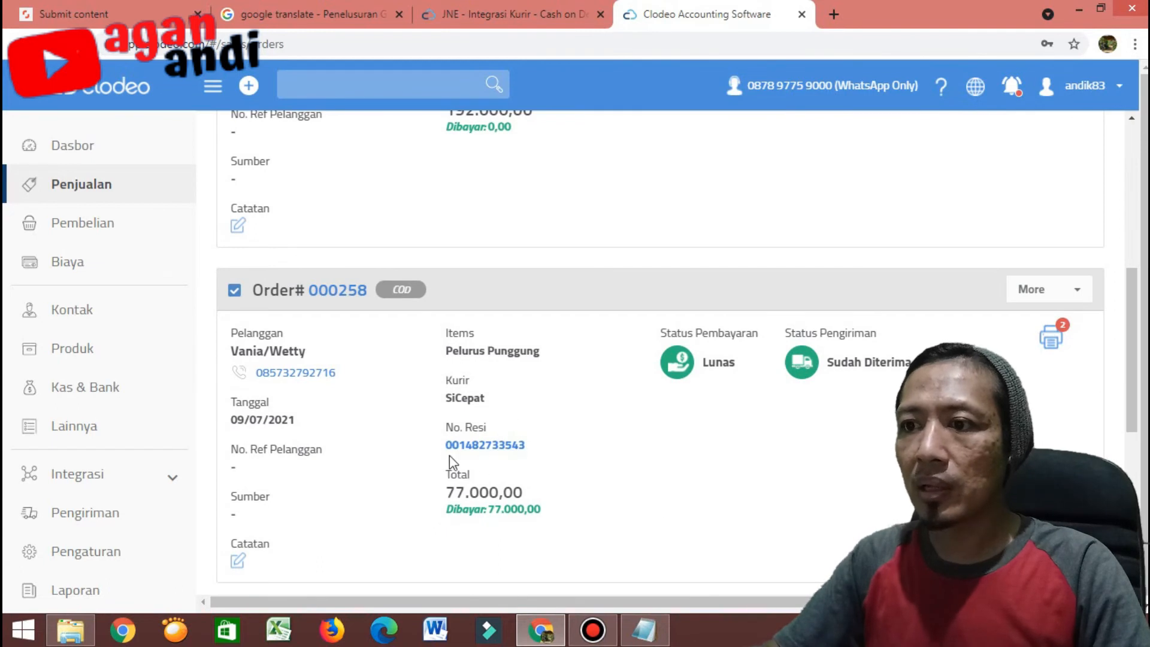
click(514, 444)
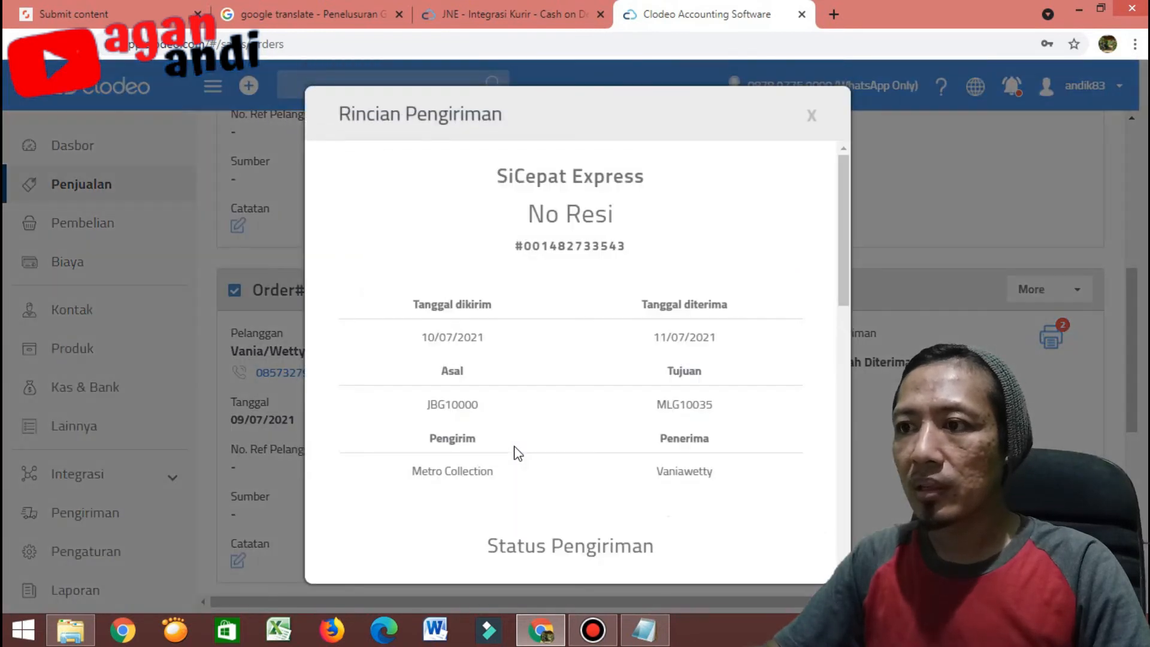
scroll(629, 395, down, 3)
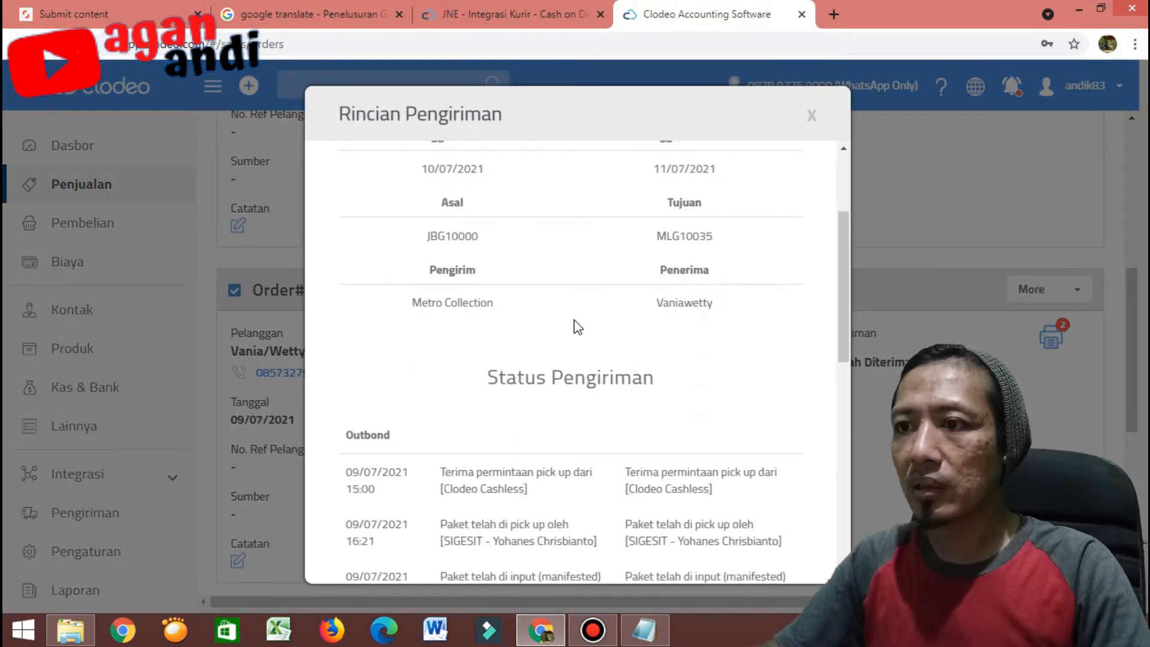
scroll(654, 365, down, 3)
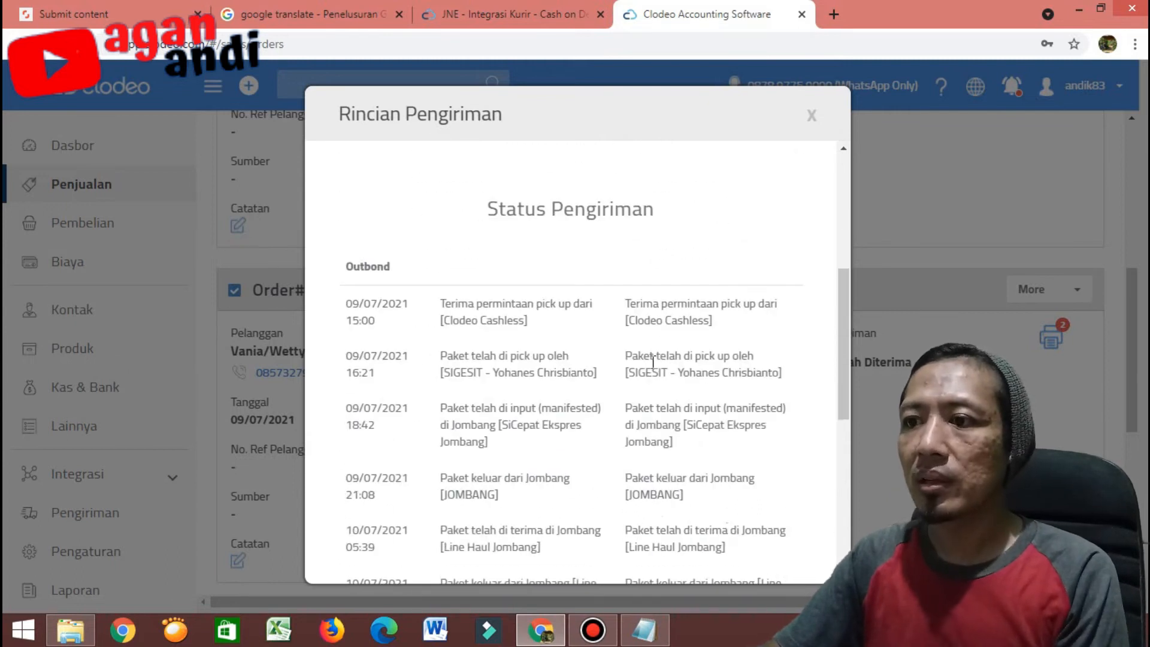
scroll(580, 317, down, 6)
scroll(598, 338, down, 1)
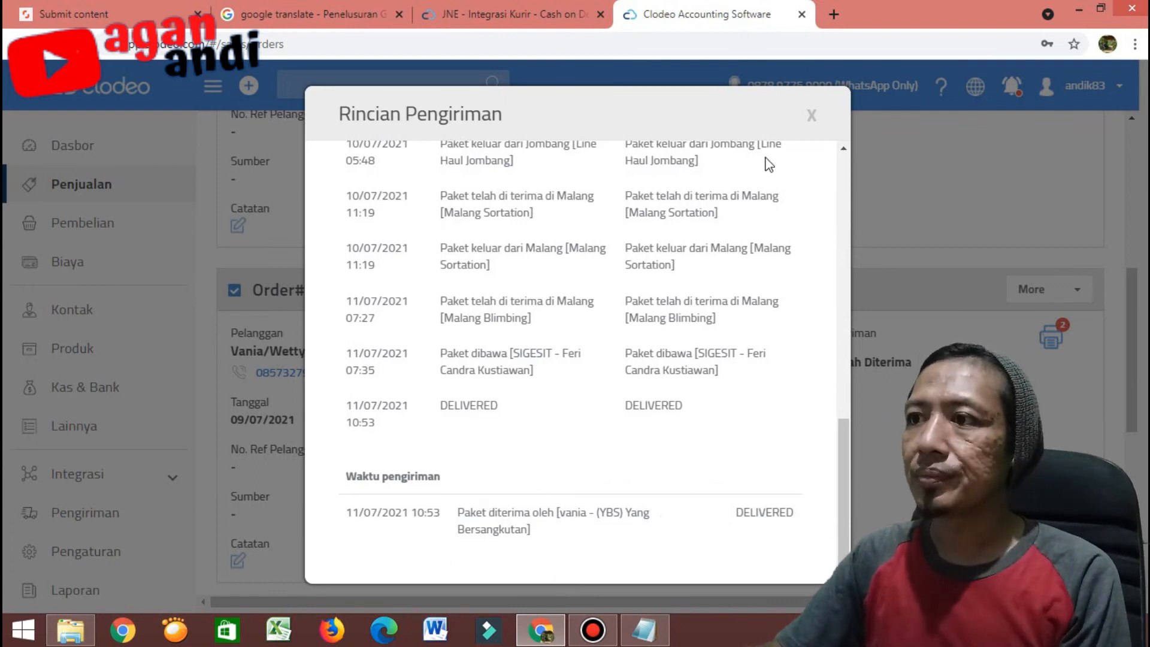
scroll(768, 165, up, 10)
click(812, 116)
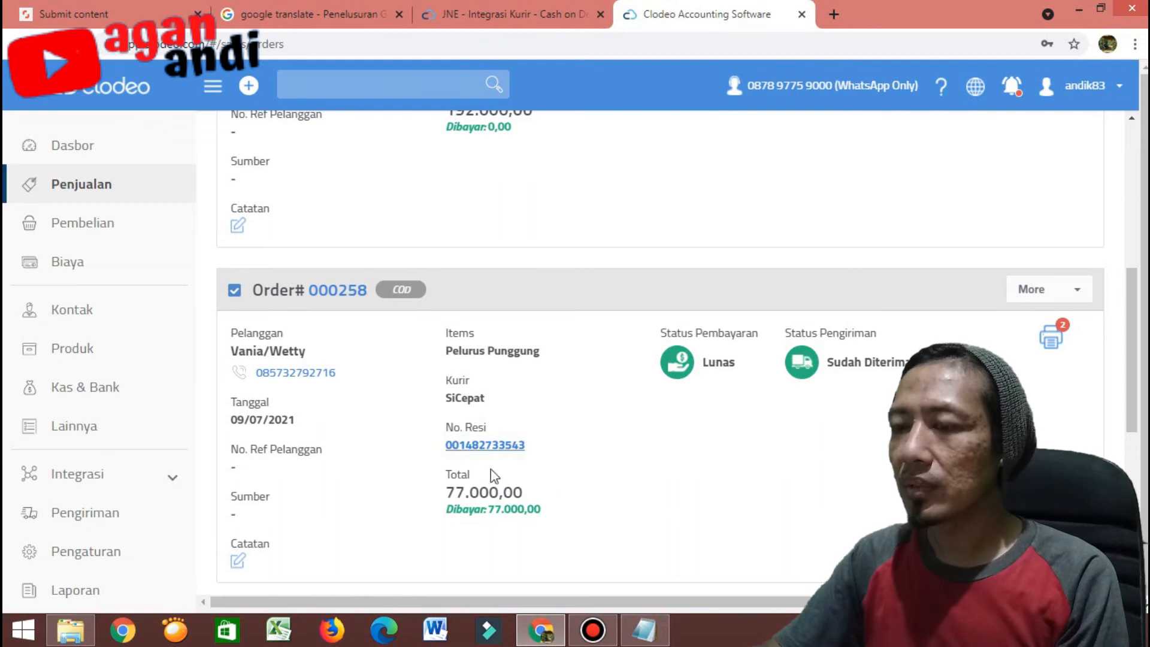
Step: Compare the payment and shipping statuses of the new JNE order and the SiCepat Pelurus Punggung order in the order list
scroll(663, 469, up, 7)
scroll(724, 465, down, 4)
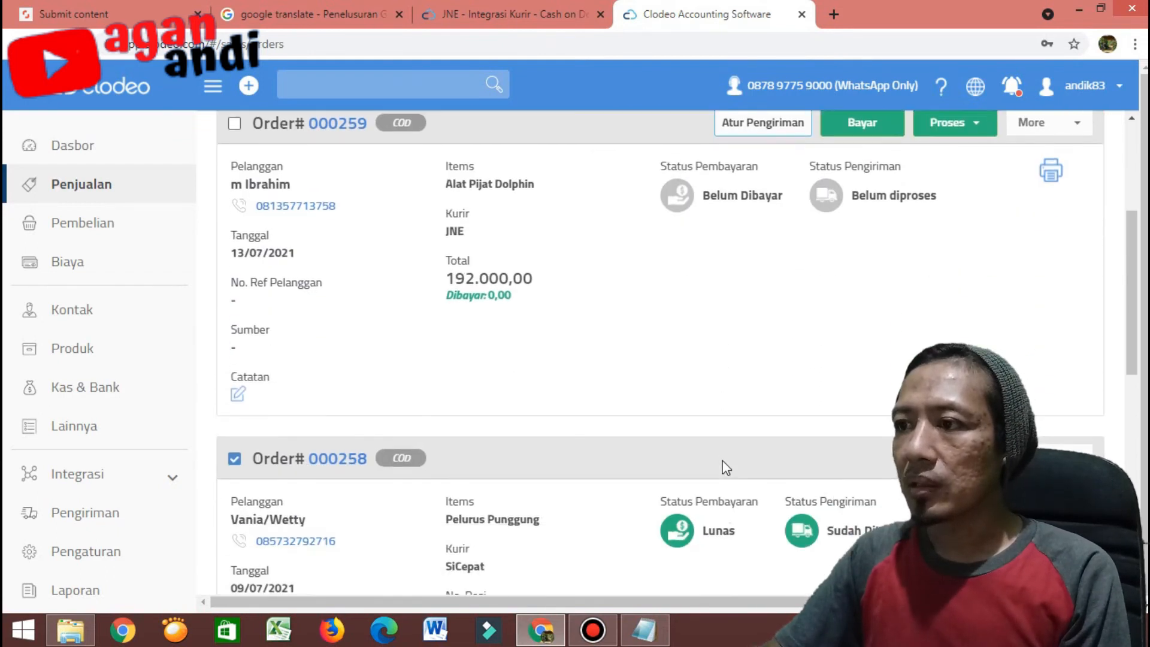
scroll(726, 467, down, 1)
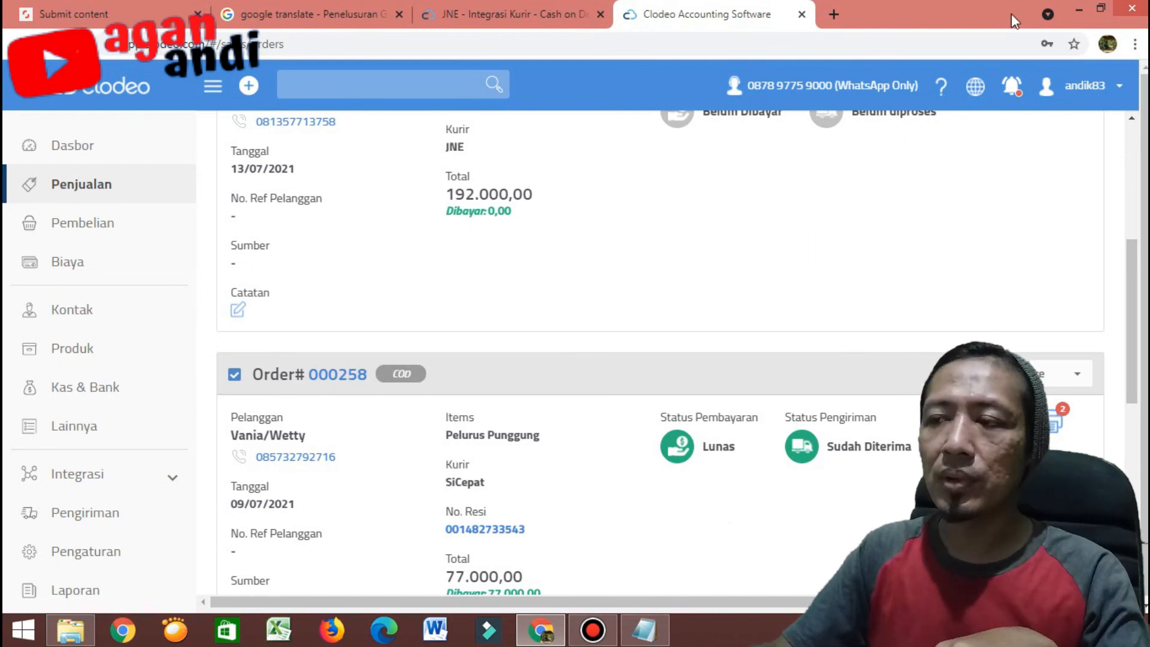
scroll(848, 227, up, 1)
scroll(848, 227, up, 3)
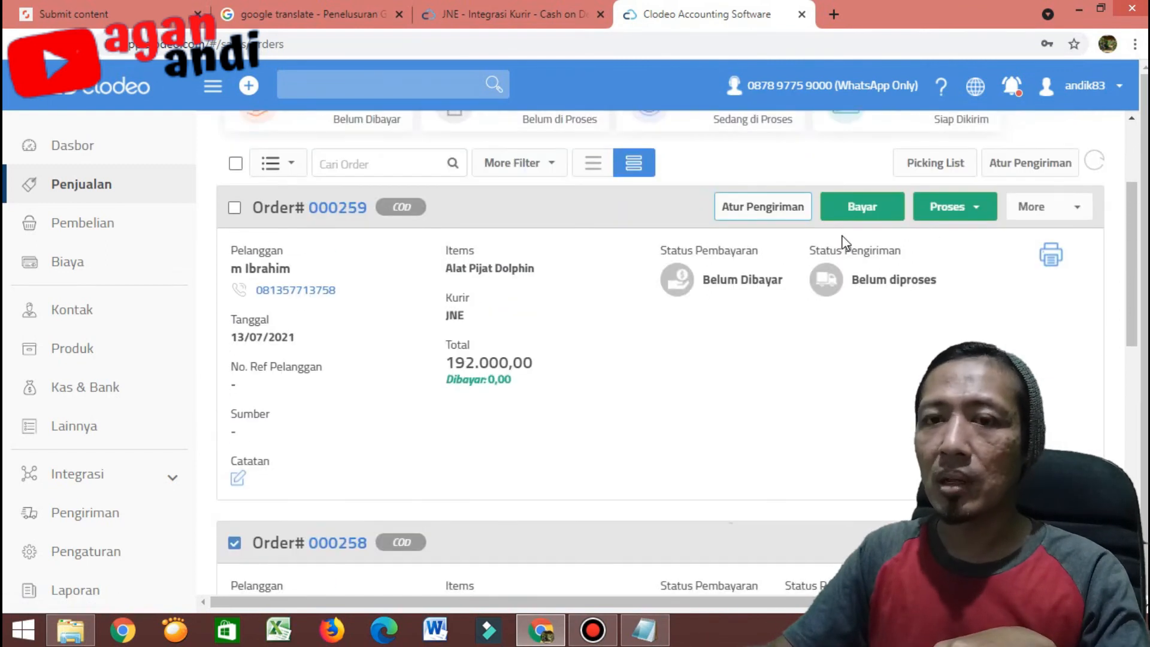
scroll(953, 342, up, 3)
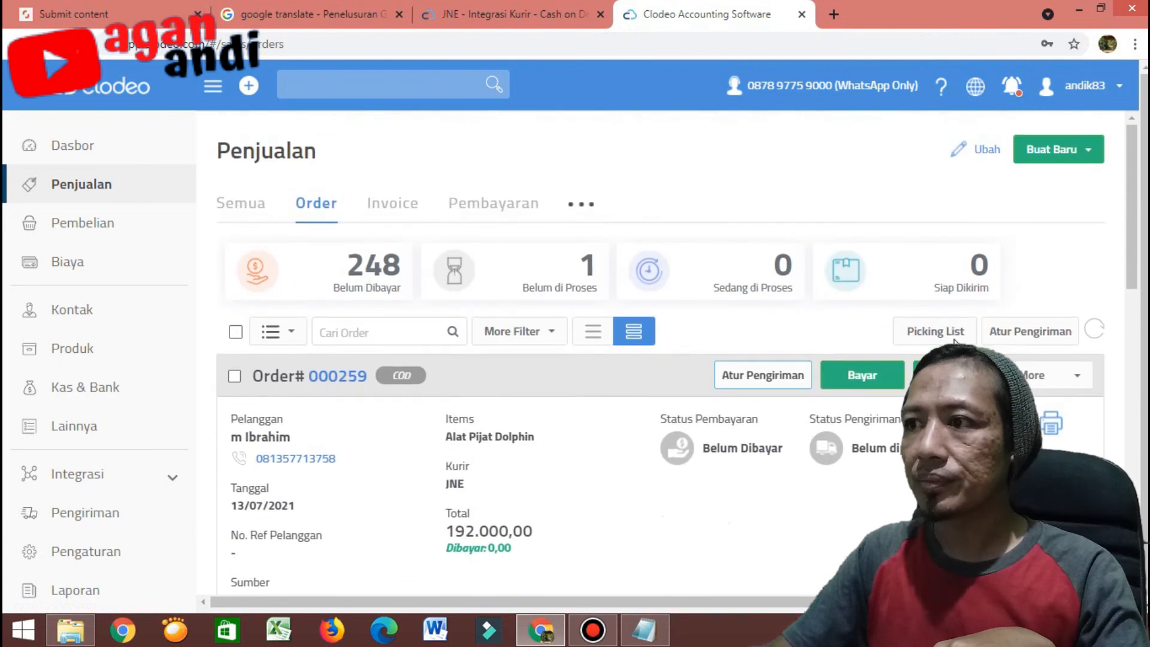
scroll(954, 341, down, 4)
scroll(1034, 311, up, 4)
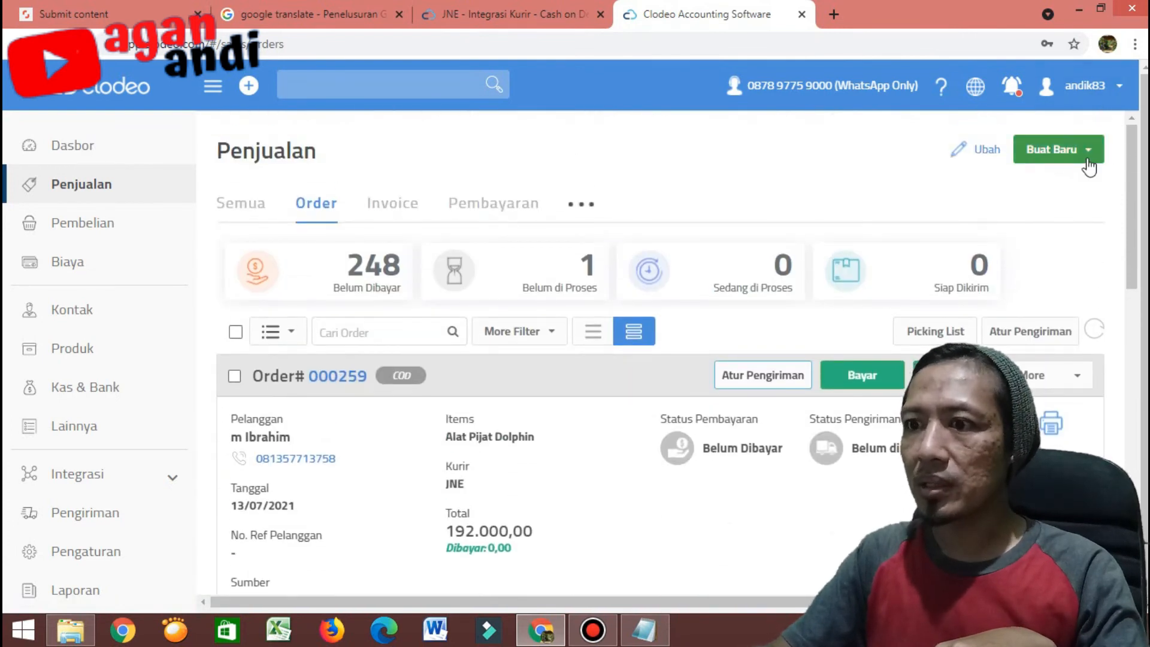
scroll(988, 320, down, 8)
scroll(986, 333, down, 1)
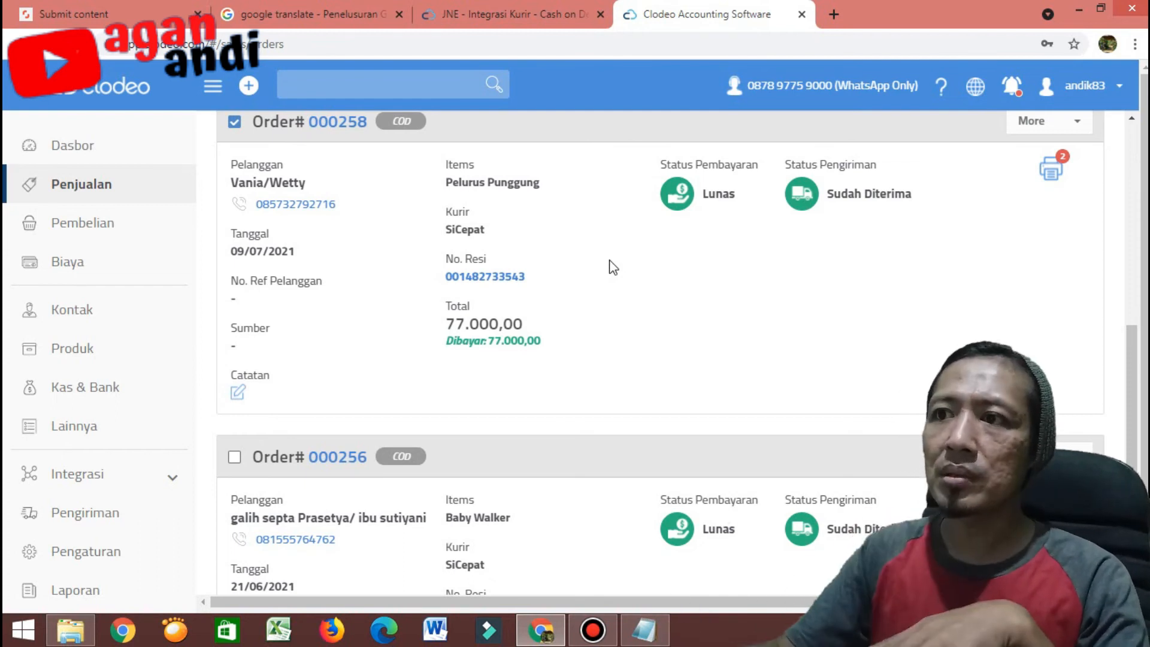
scroll(605, 262, up, 10)
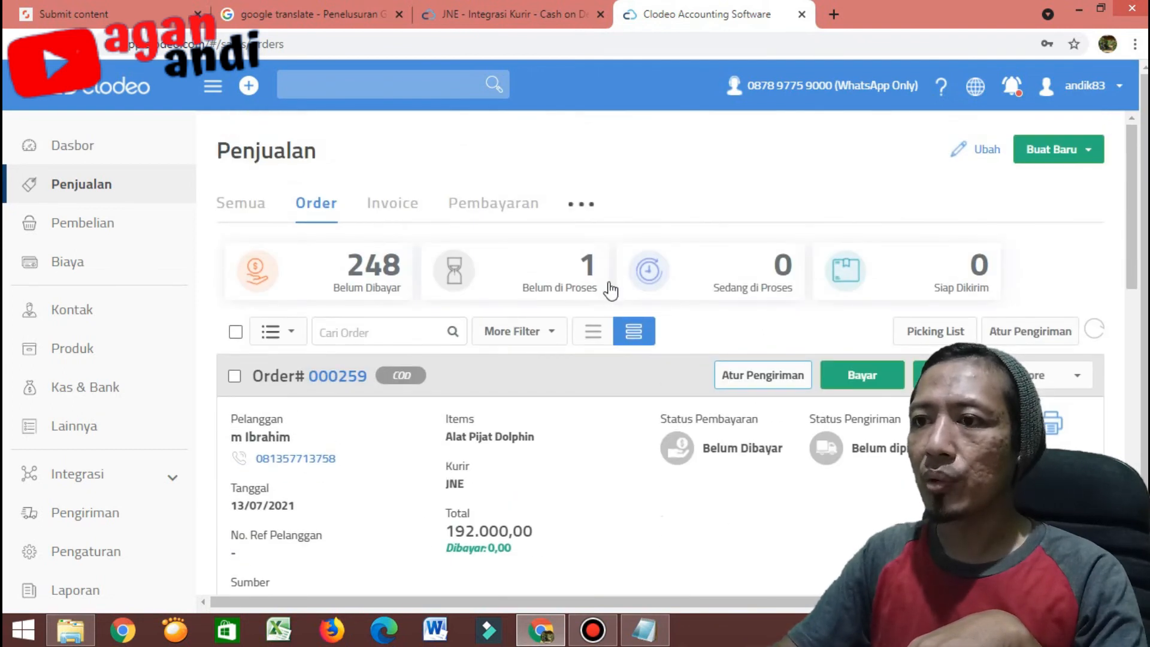
scroll(608, 336, down, 5)
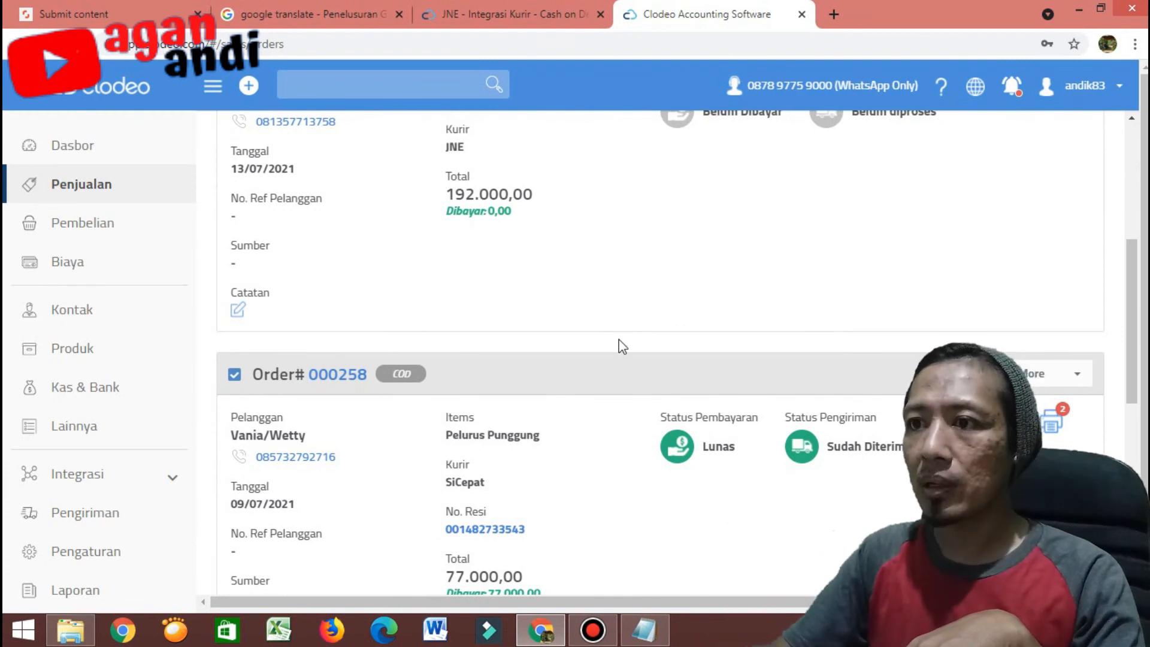
scroll(623, 341, up, 3)
scroll(630, 351, up, 2)
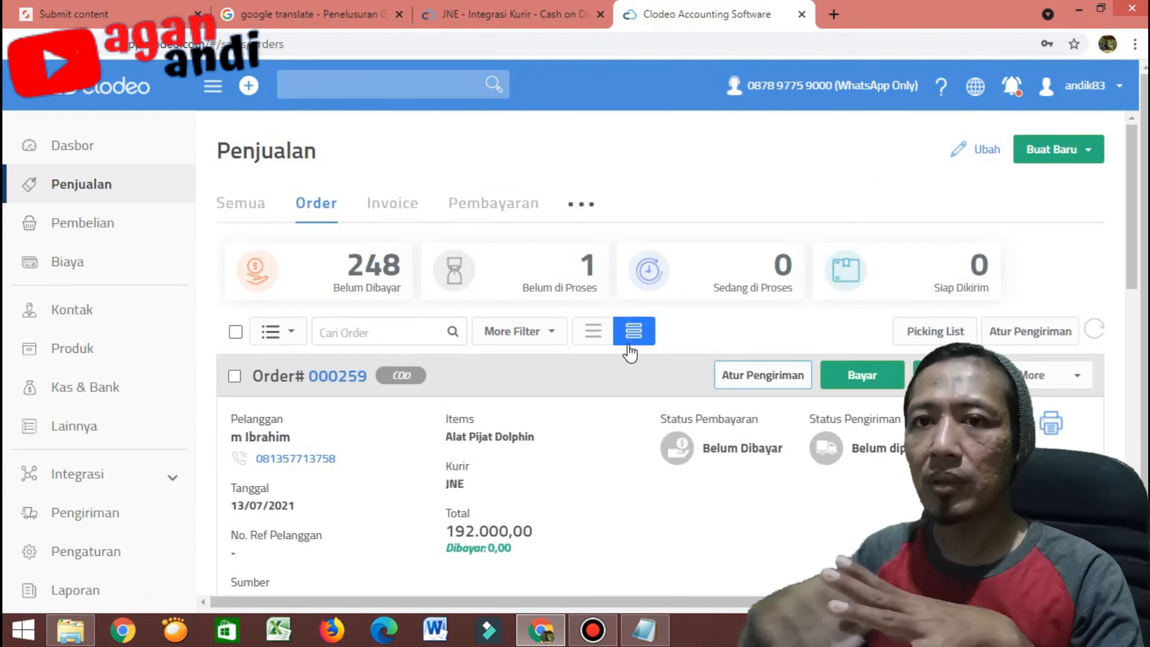
scroll(679, 381, down, 4)
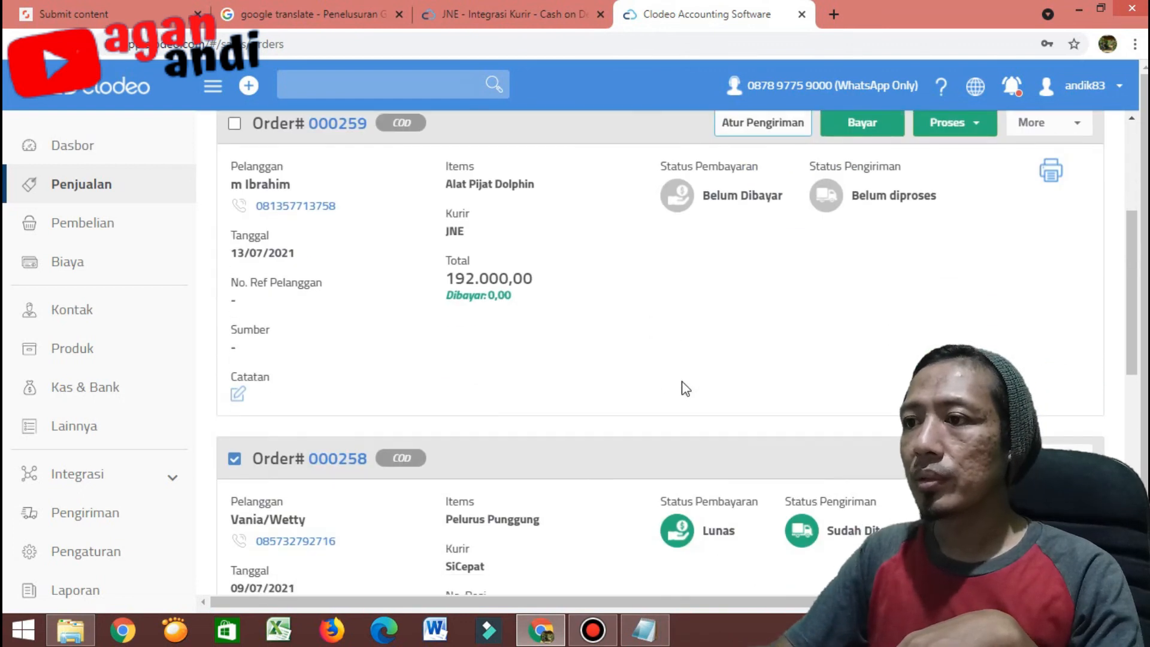
scroll(686, 389, down, 3)
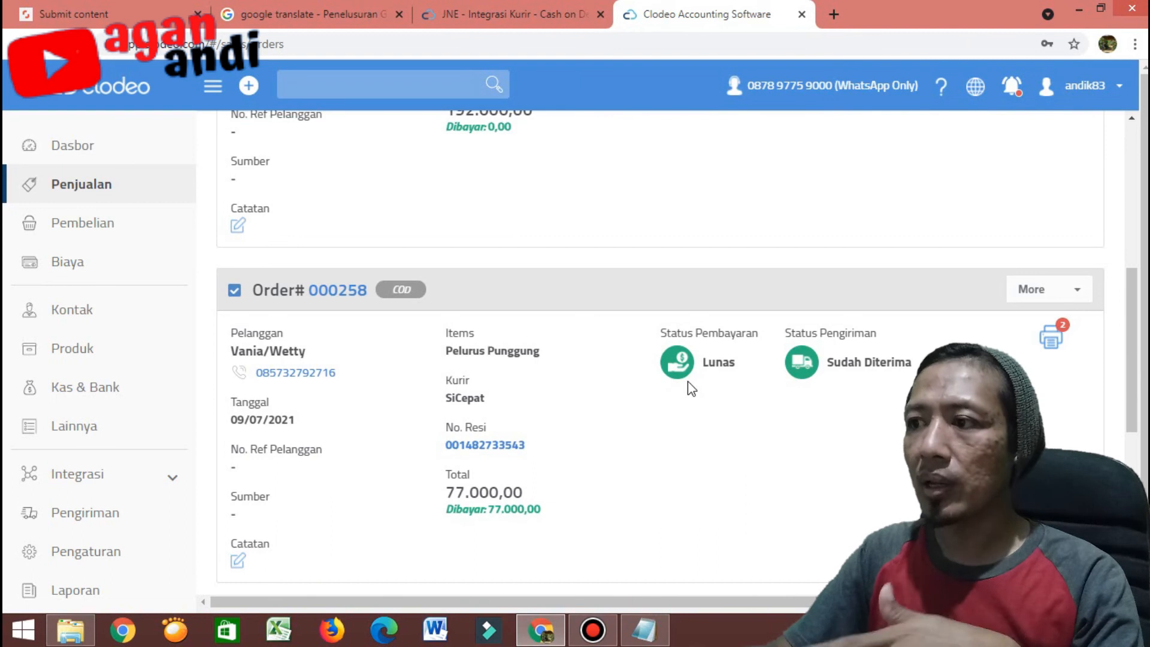
scroll(689, 396, down, 2)
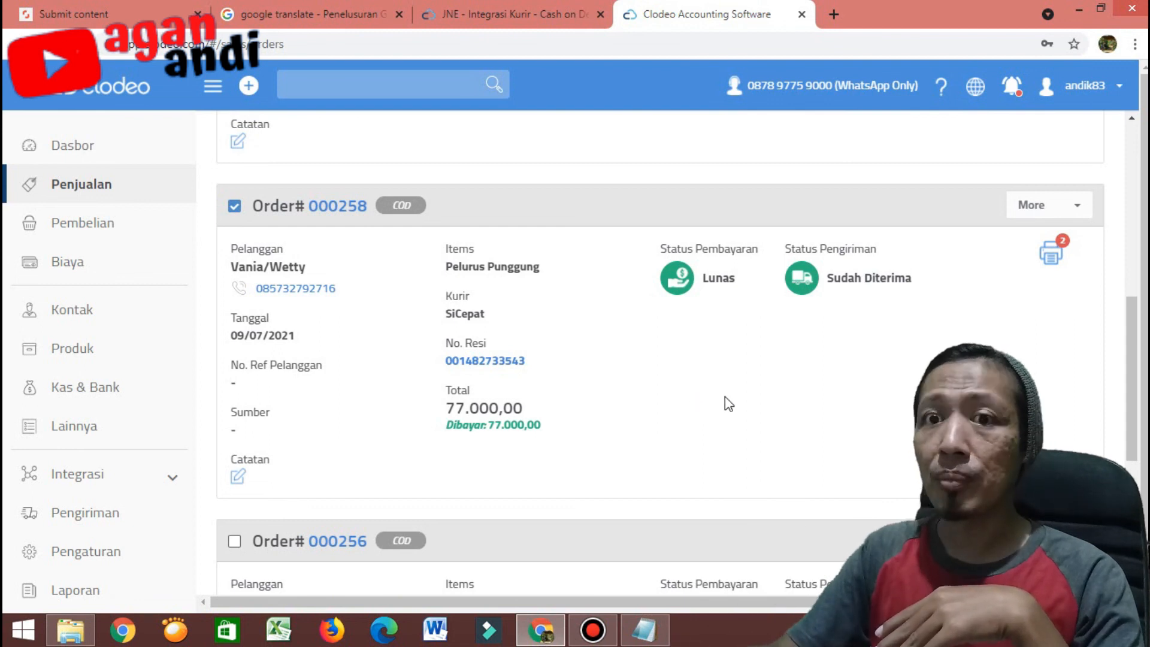
scroll(694, 389, up, 8)
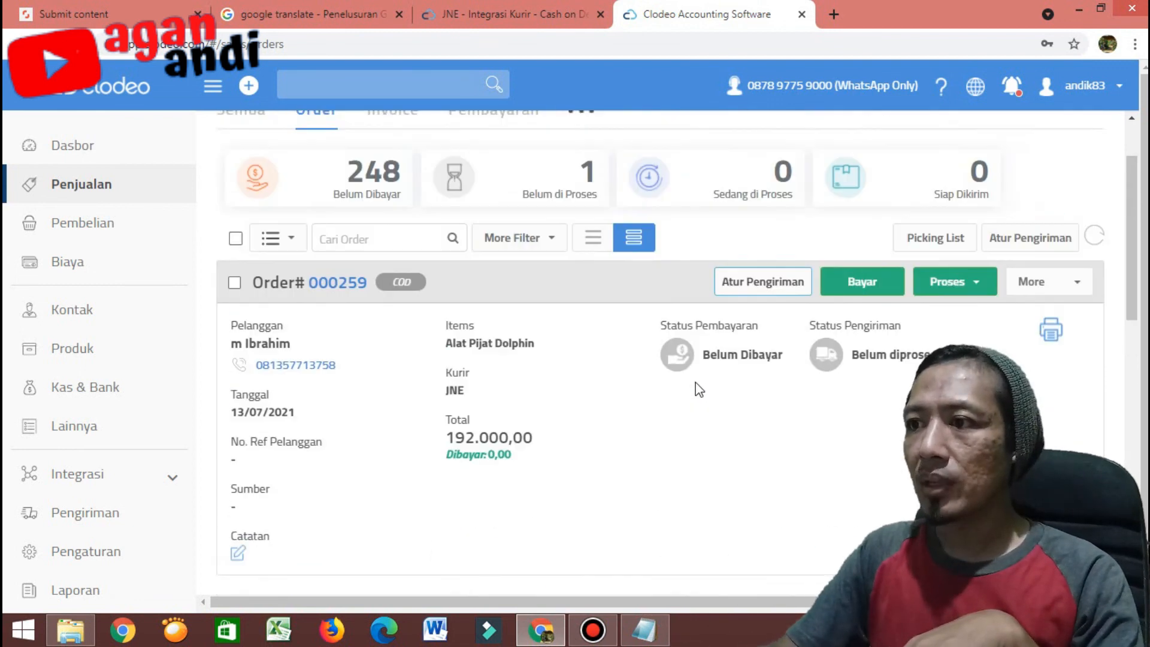
scroll(699, 392, down, 5)
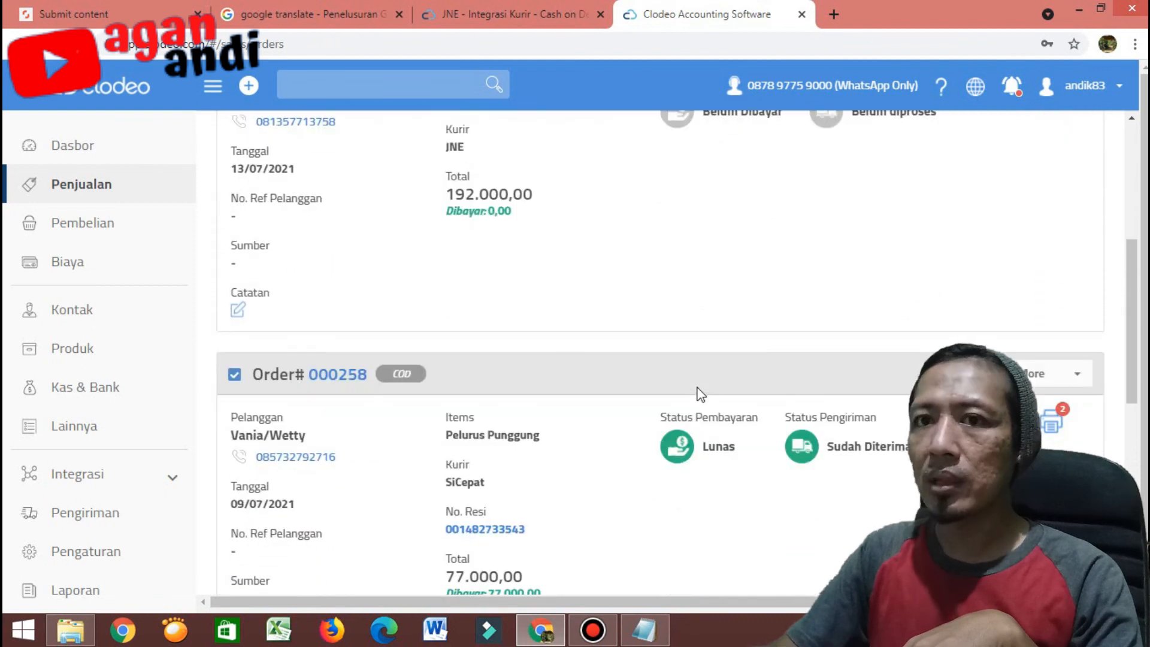